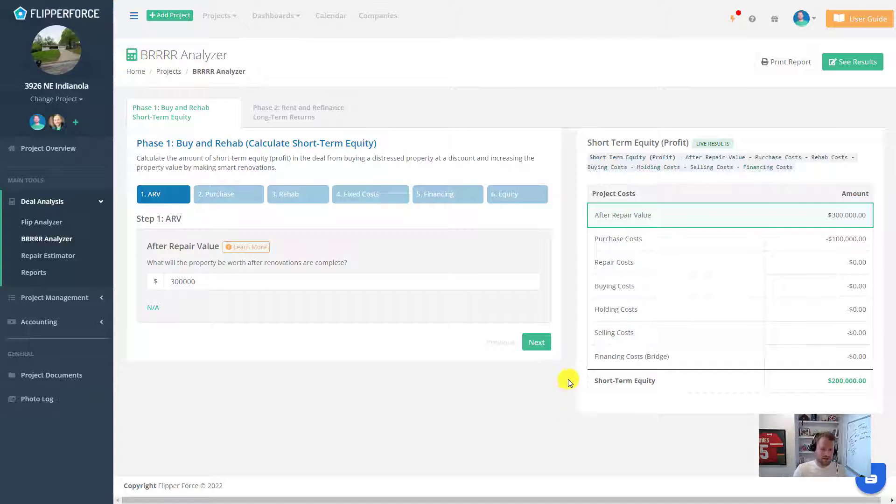
Step: Advance from ARV through Purchase to the Rehab Costs step, then view the Phase 2 tab
left_click(536, 343)
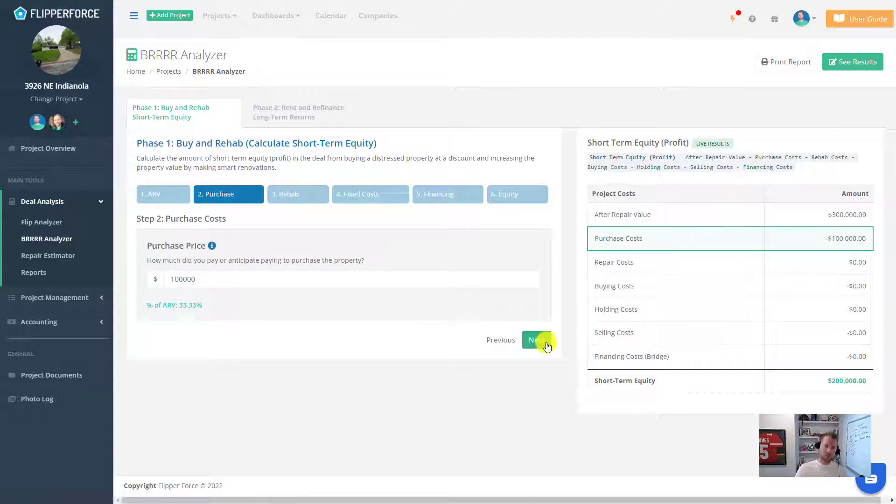
left_click(546, 344)
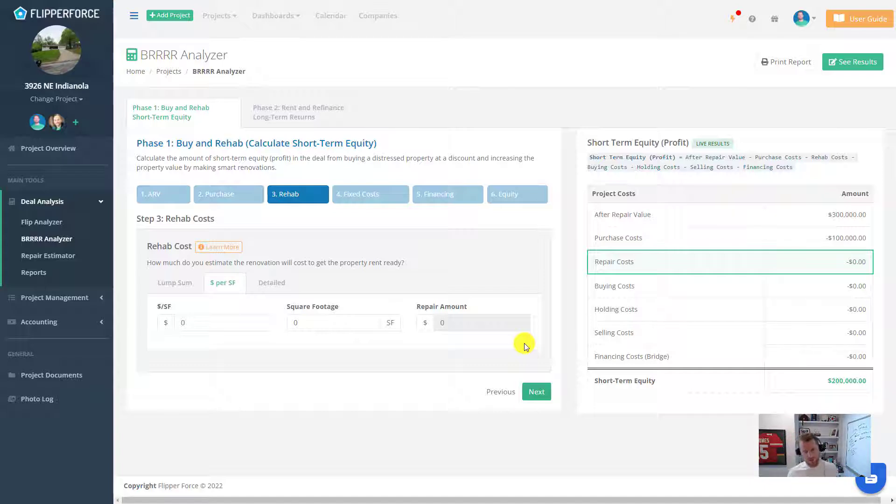
left_click(341, 126)
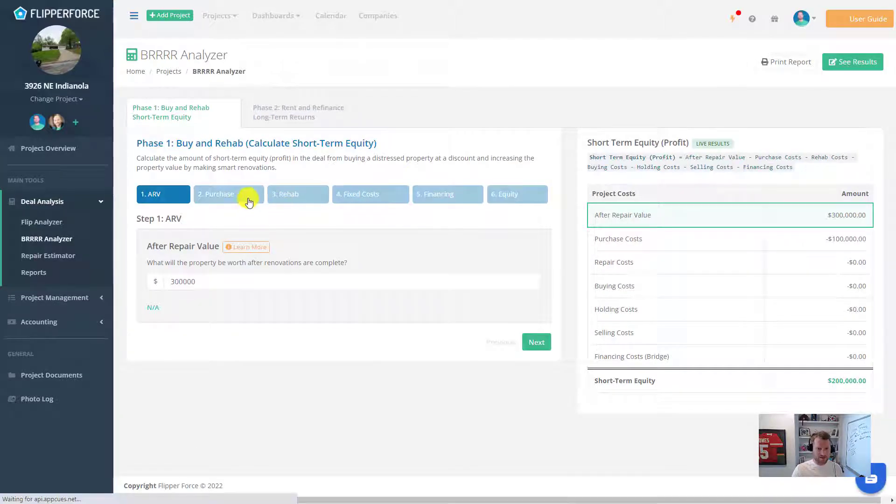
Step: Return to Phase 1's Purchase and Rehab Costs steps and edit the repair cost per square foot
left_click(248, 195)
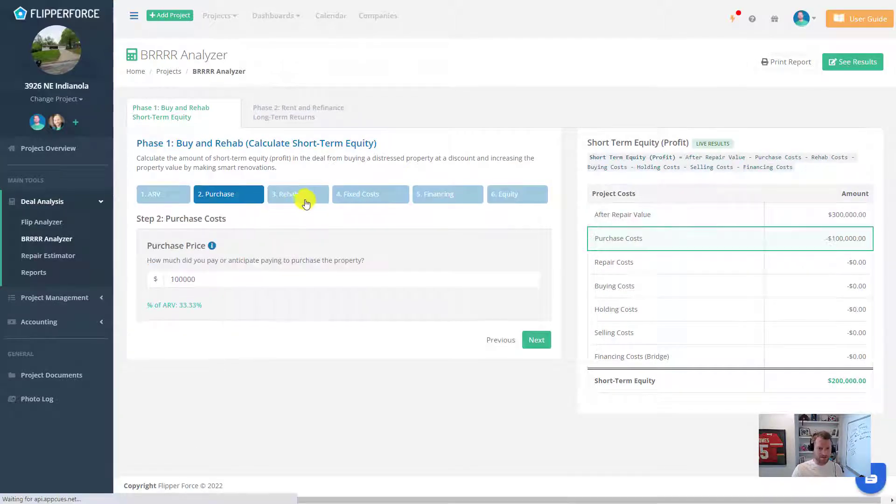
left_click(306, 202)
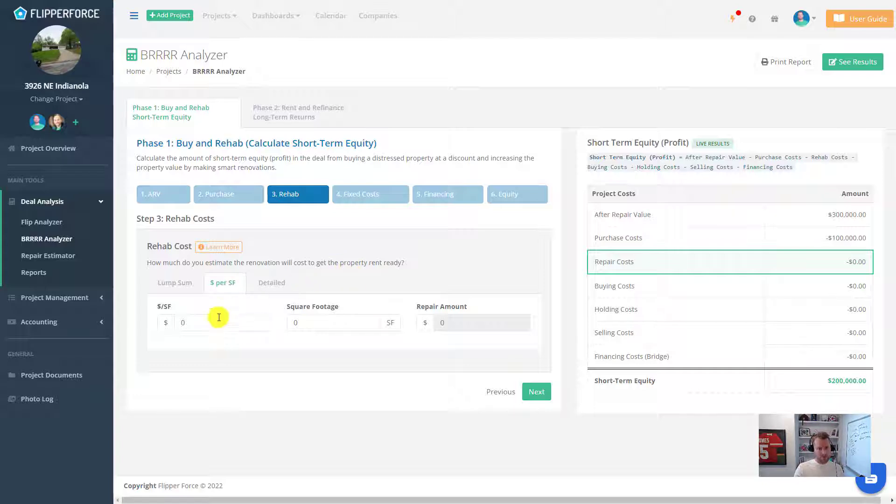
left_click(182, 322)
Step: Enter $35 per square foot for repairs and itemize the buying, holding and selling costs
type("35")
left_click(362, 196)
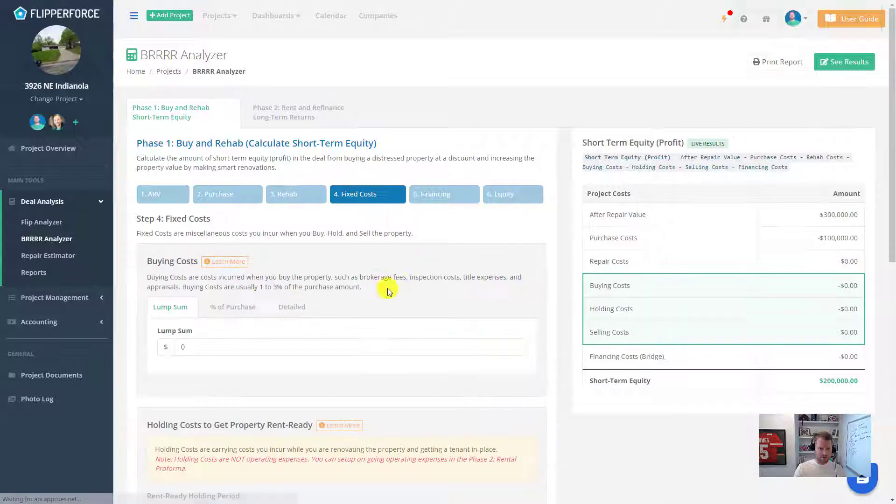
scroll(434, 241, "down", 3)
left_click(283, 154)
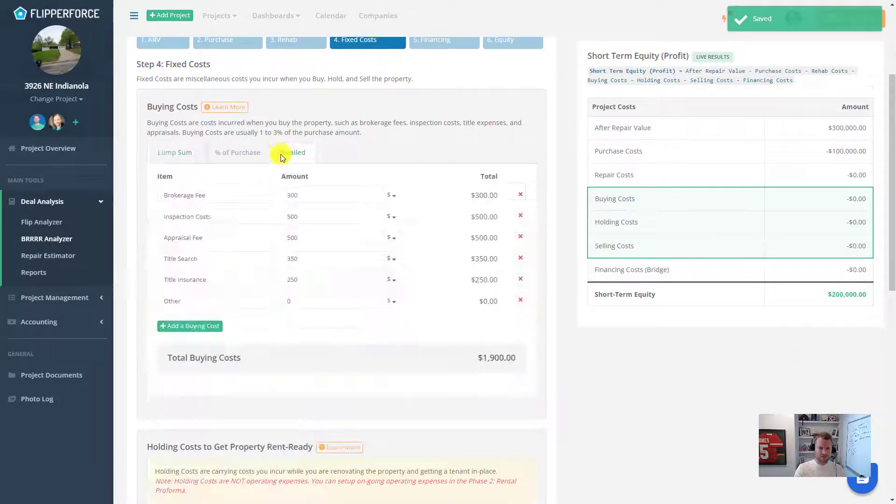
scroll(310, 278, "down", 5)
scroll(237, 243, "down", 4)
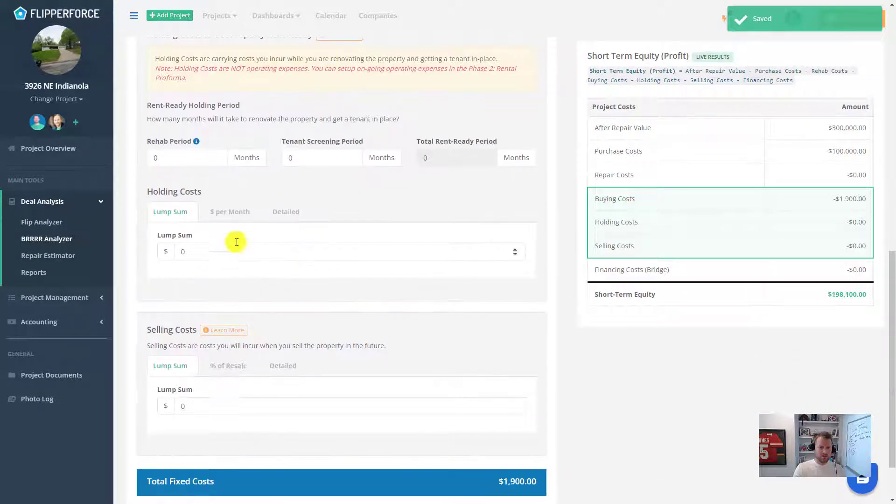
left_click(282, 219)
scroll(306, 276, "down", 5)
left_click(293, 337)
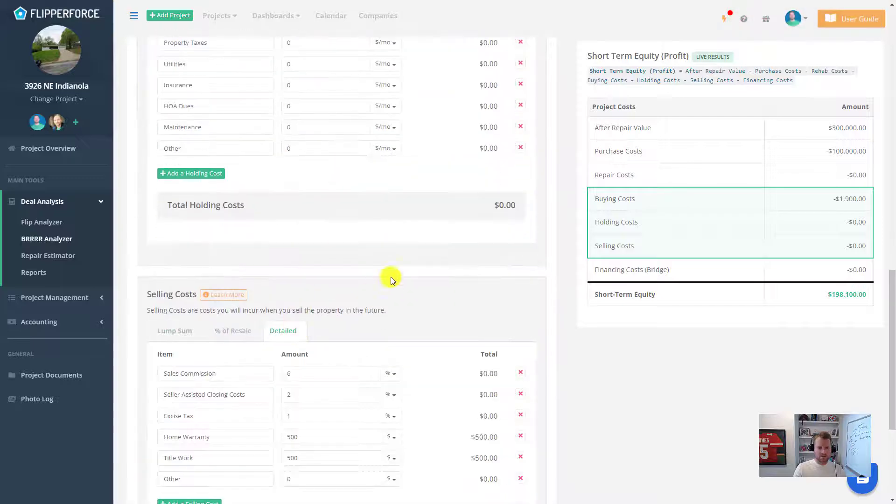
scroll(420, 257, "up", 17)
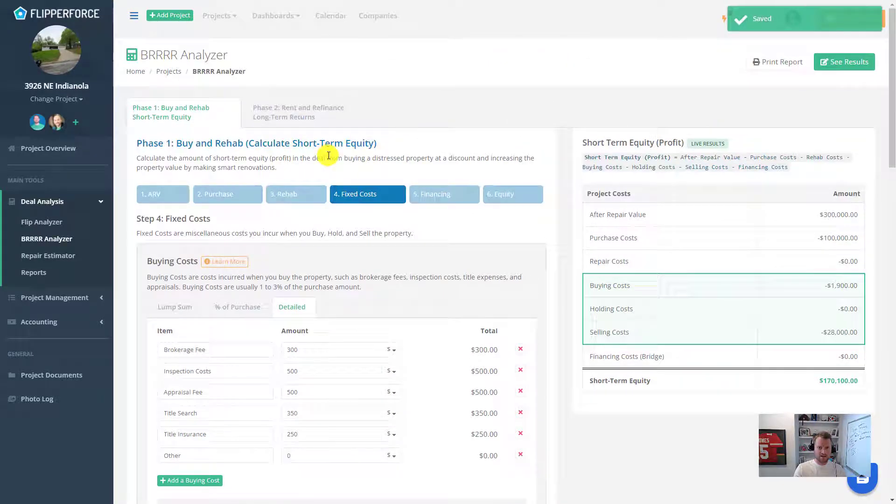
Step: Switch Phase 2's operating expenses to the Detailed itemized list
left_click(312, 113)
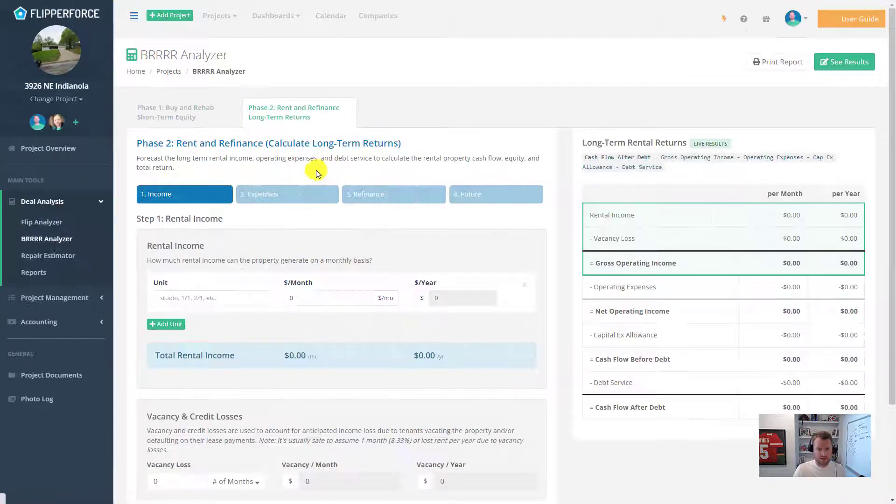
scroll(315, 247, "down", 2)
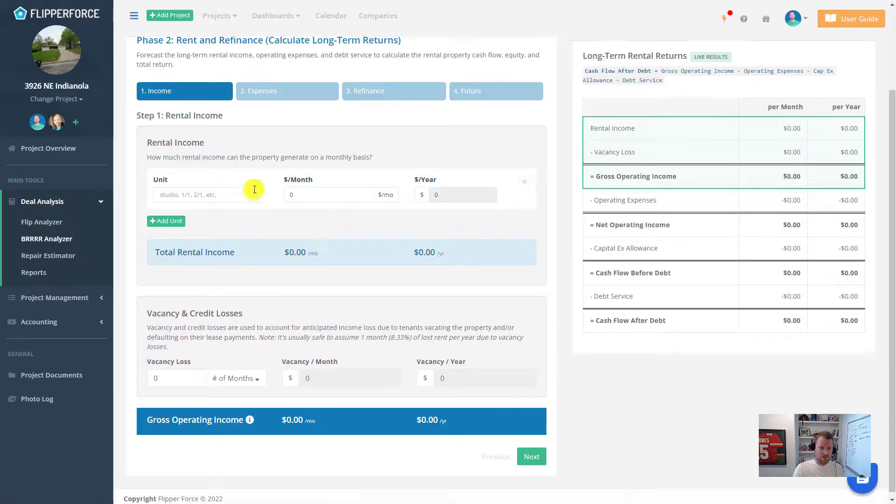
scroll(280, 187, "up", 2)
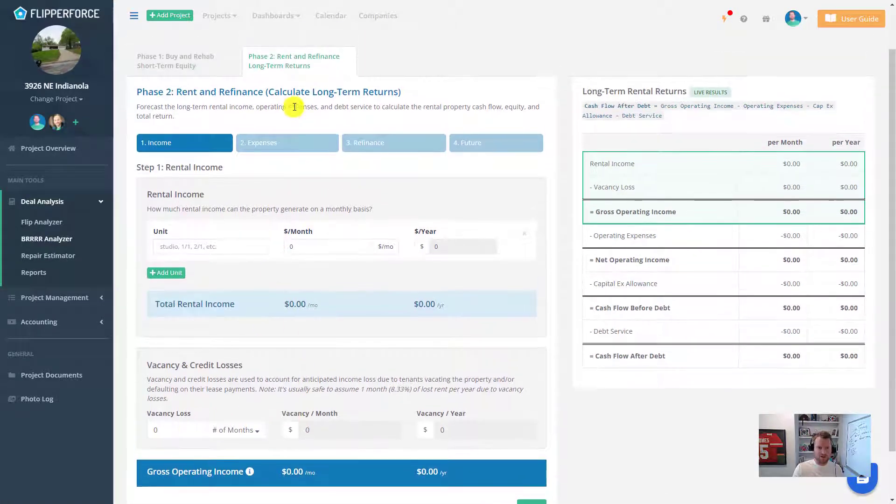
left_click(292, 143)
left_click(220, 239)
scroll(317, 249, "down", 2)
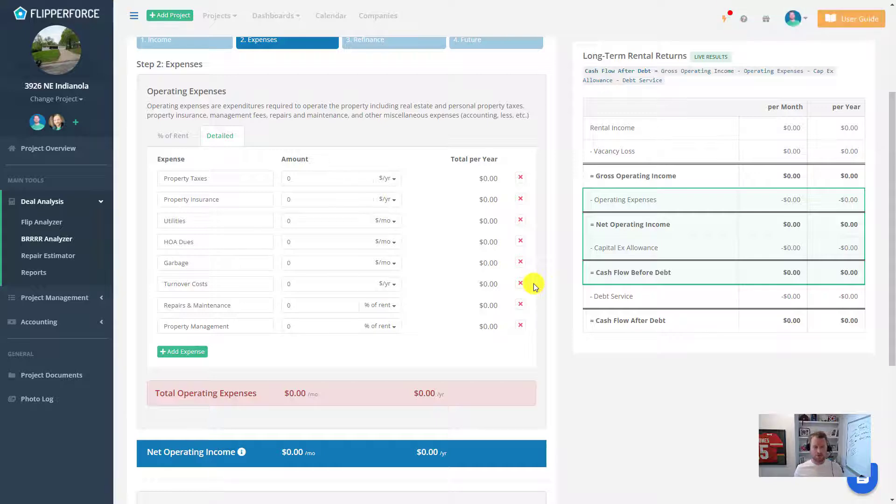
scroll(590, 273, "up", 3)
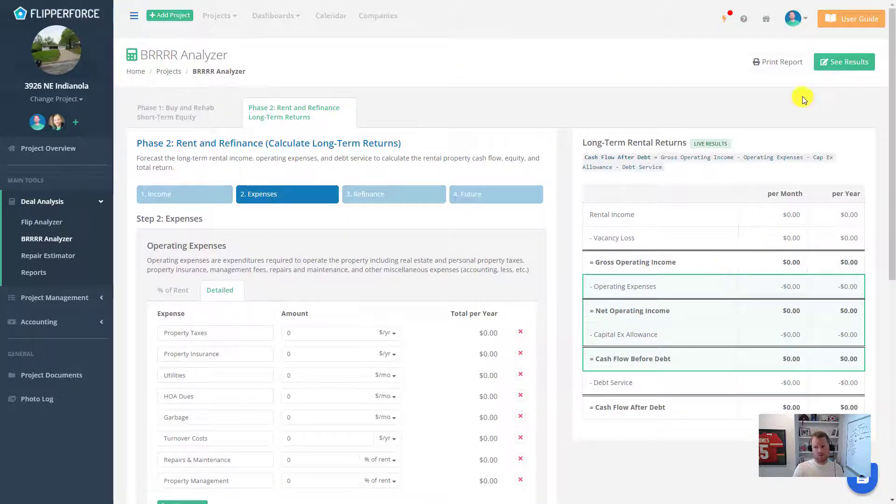
left_click(793, 18)
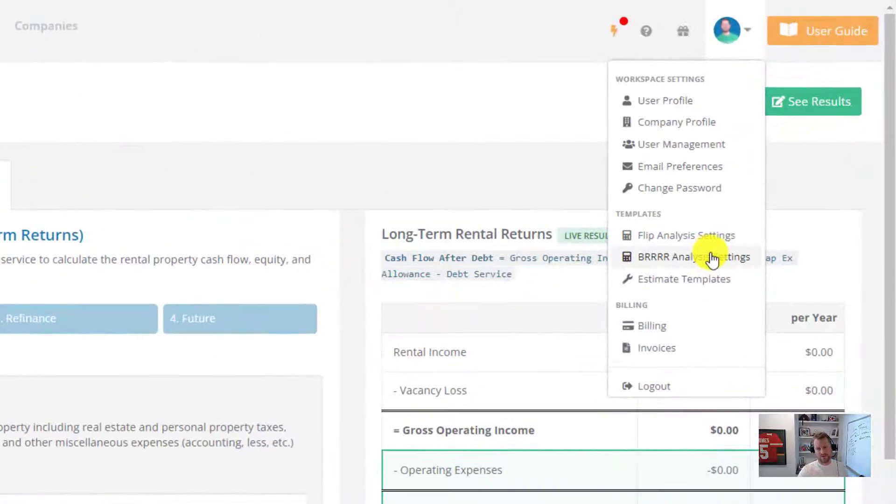
Step: Open BRRRR Analysis Settings to view the Phase 1 repair and buying cost defaults
left_click(713, 257)
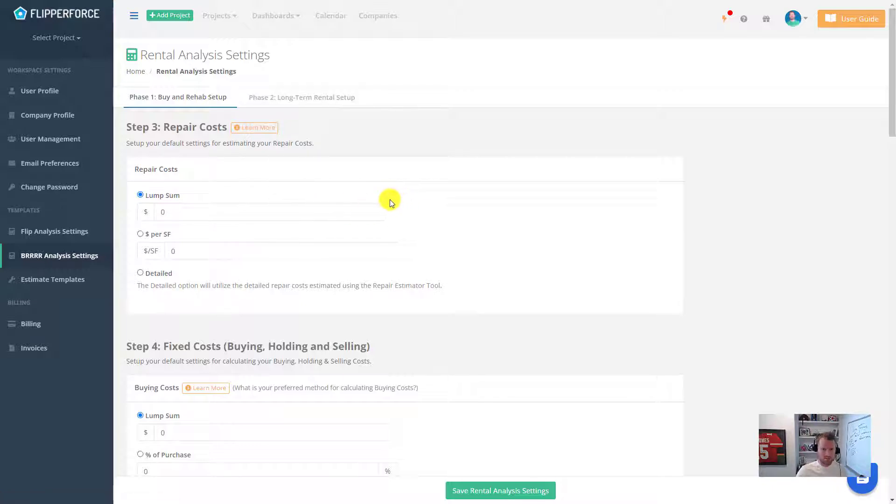
scroll(387, 200, "down", 2)
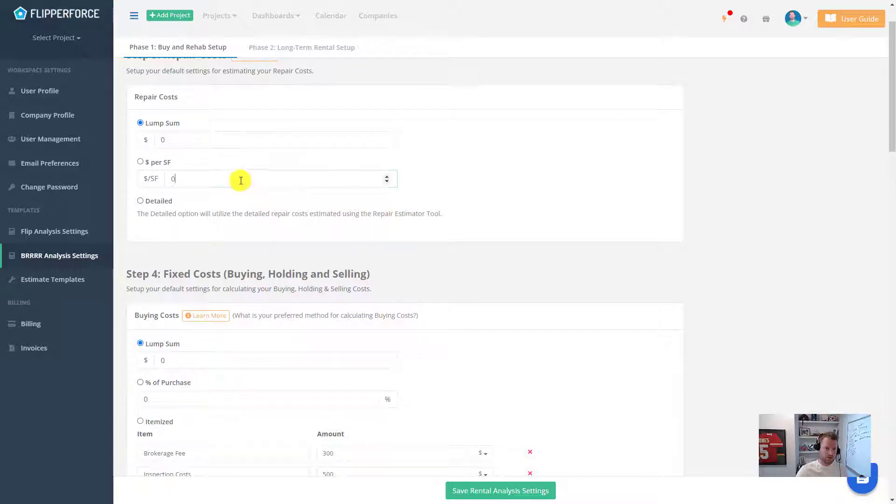
Step: Make $35 per square foot the default repair cost method
left_click(195, 181)
left_click_drag(195, 180, 150, 174)
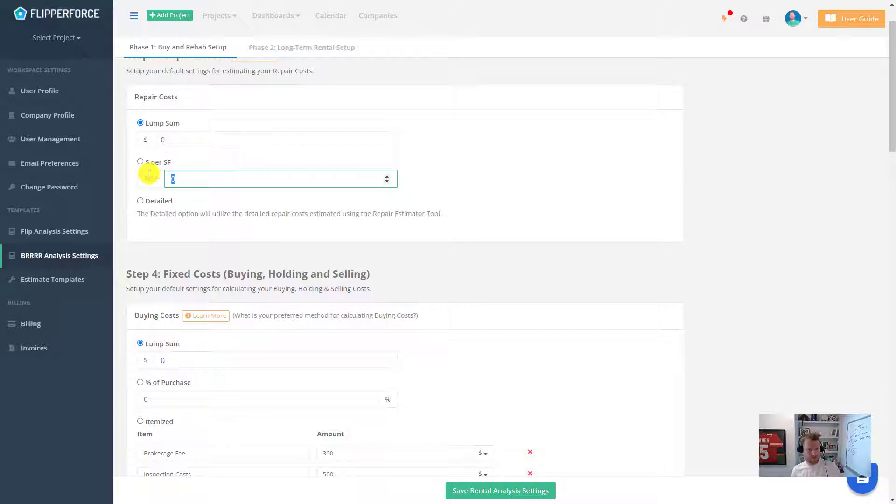
type("35")
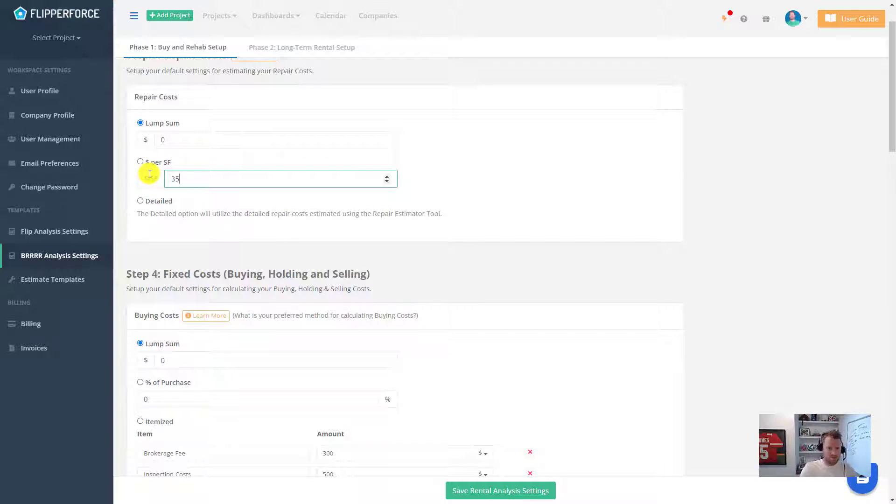
left_click(148, 162)
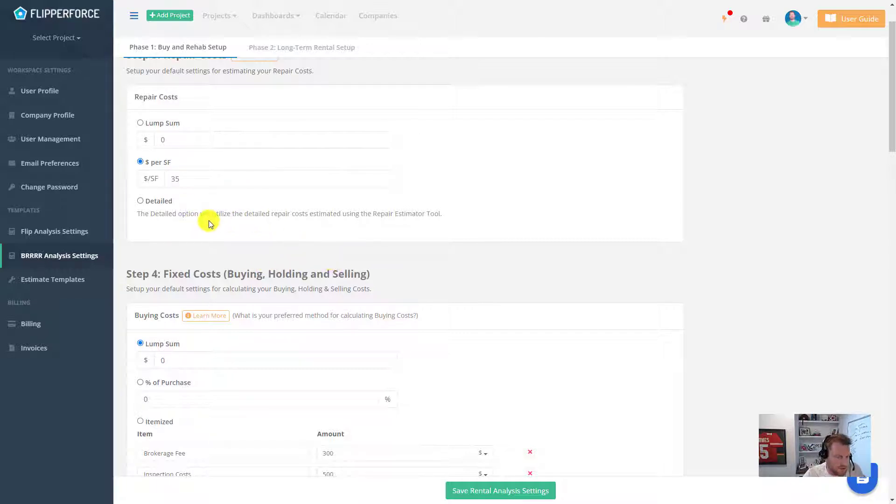
Step: Set default buying costs to 2% of purchase
scroll(344, 294, "down", 2)
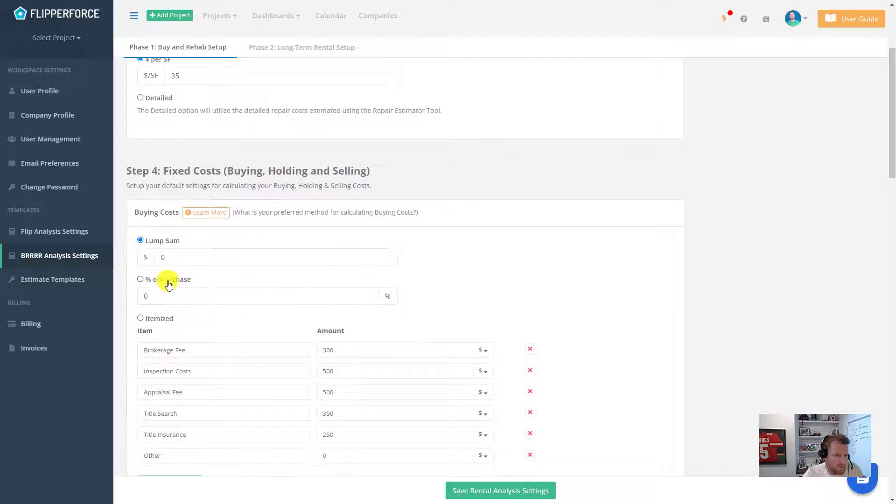
scroll(256, 294, "down", 1)
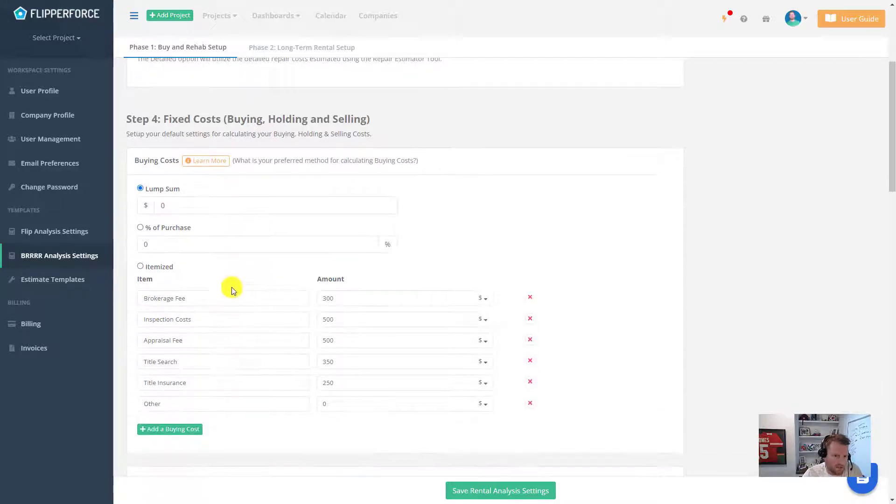
left_click(141, 227)
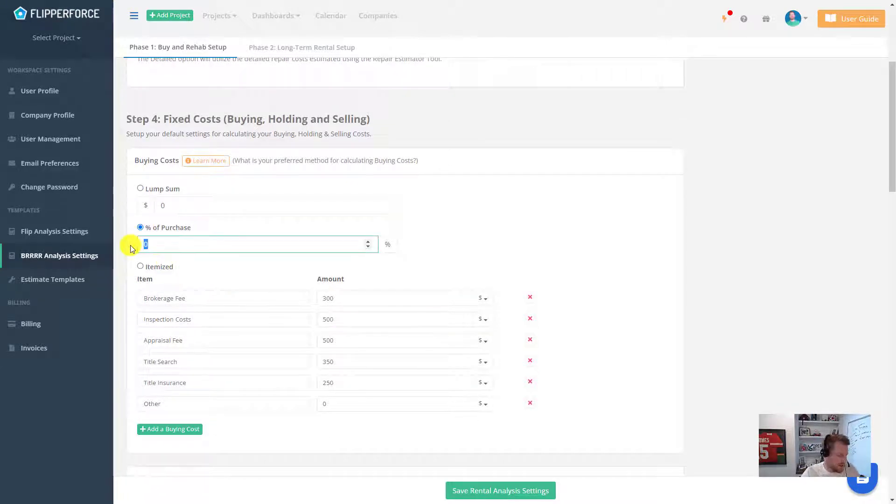
type("2")
left_click(214, 273)
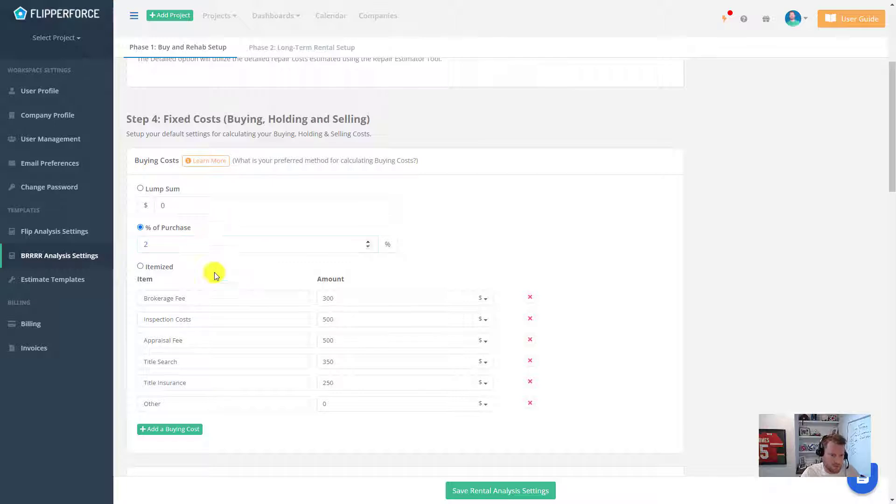
Step: Update the Other buying cost and add an 'Other Buying' item of $500 in dollars
scroll(265, 262, "down", 1)
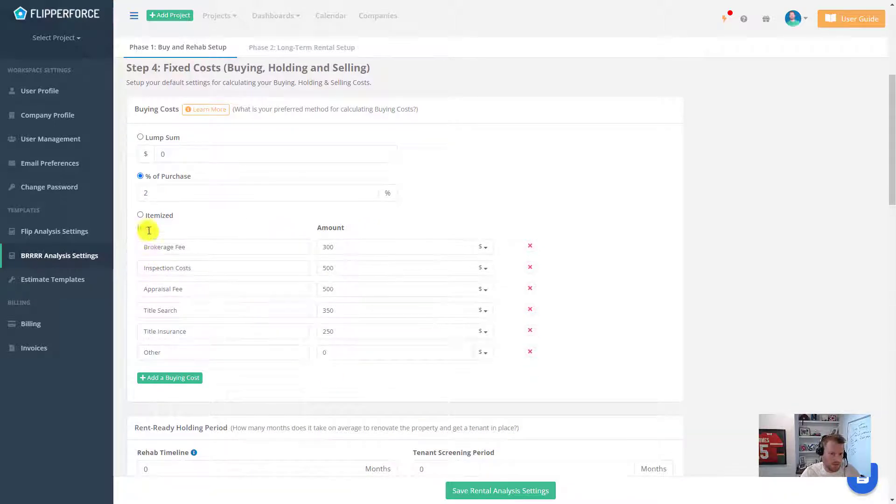
left_click(322, 353)
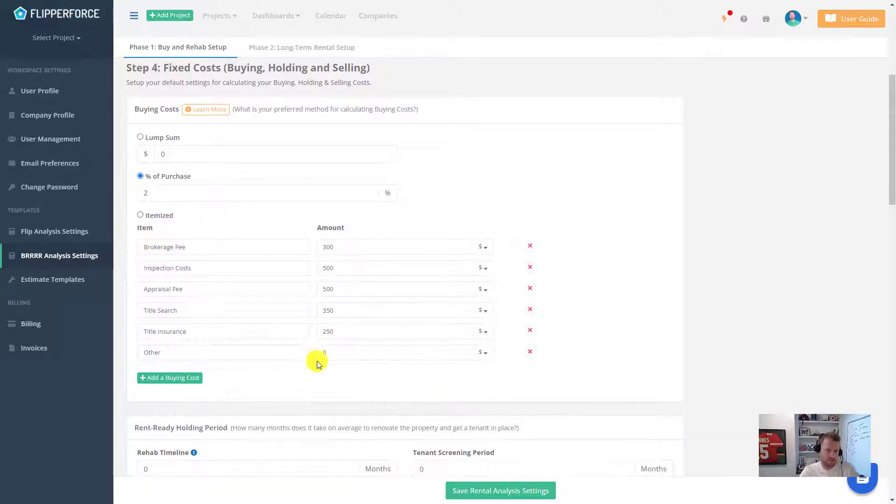
left_click(244, 372)
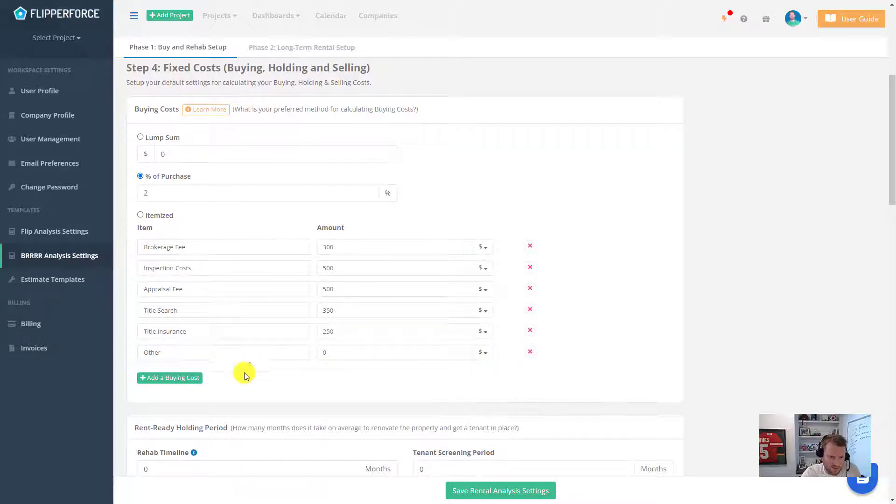
left_click(186, 377)
left_click(228, 374)
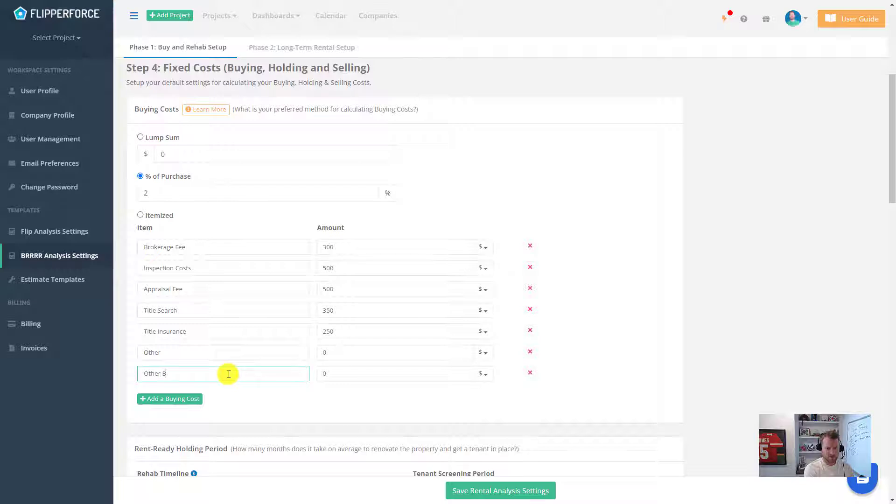
type("Other Buying")
left_click(387, 377)
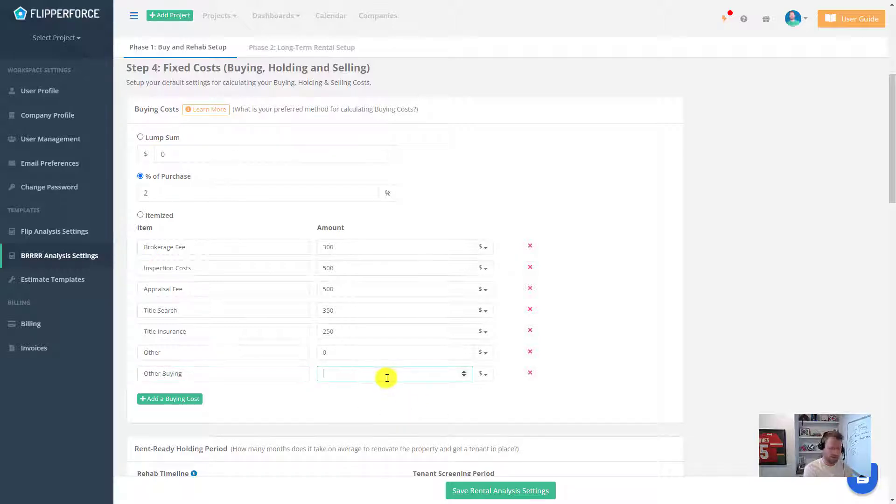
left_click(488, 373)
left_click(553, 390)
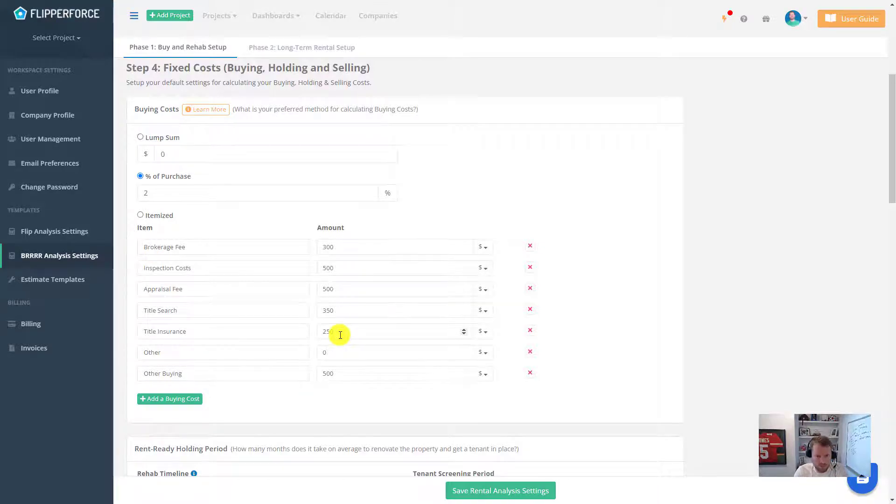
scroll(388, 318, "down", 2)
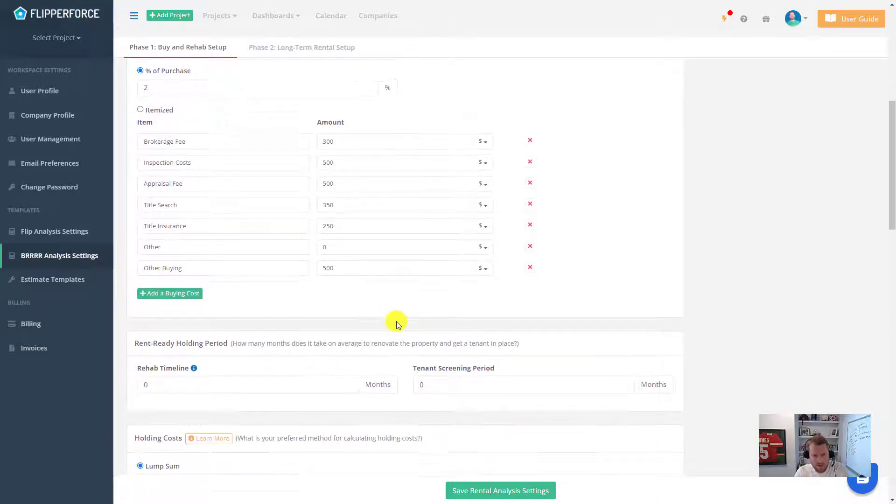
scroll(396, 321, "down", 2)
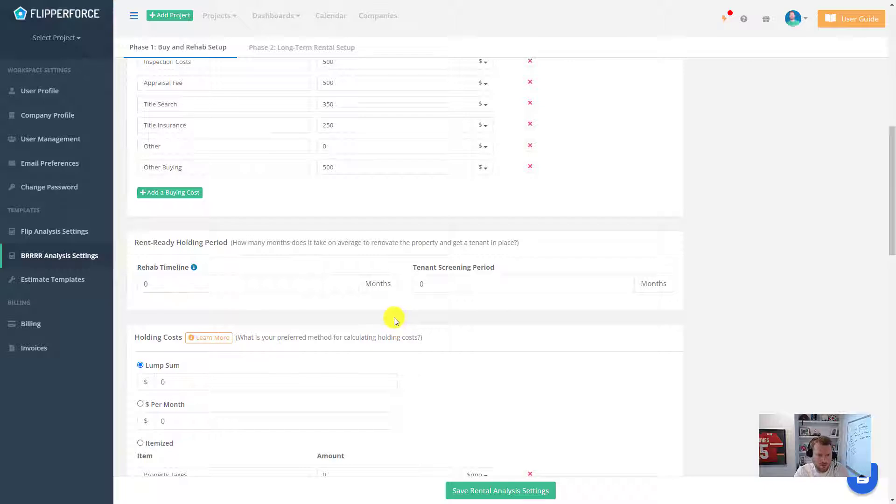
scroll(462, 193, "up", 2)
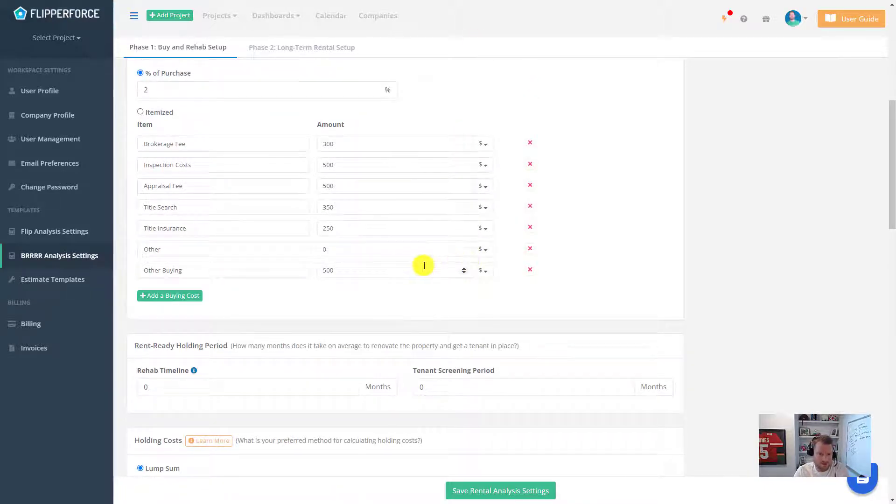
scroll(467, 252, "down", 2)
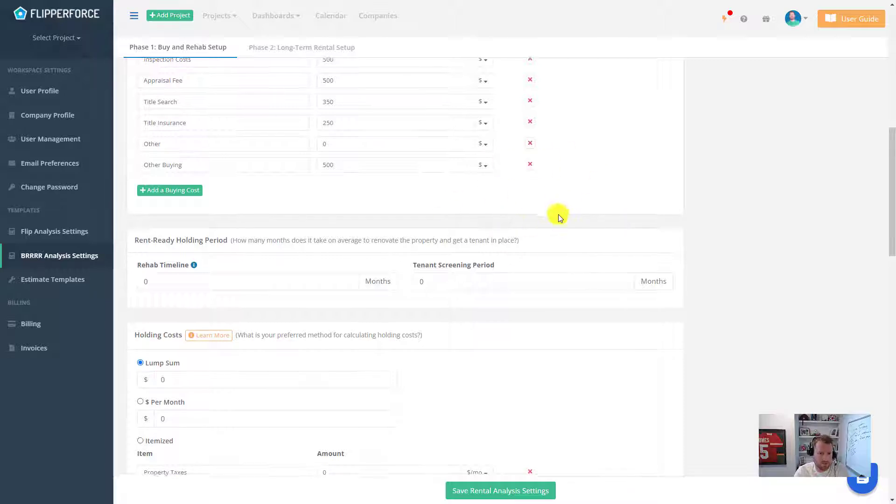
Step: Set the default rehab timeline to 3 months and tenant screening period to 2 months
scroll(558, 215, "down", 1)
left_click(260, 234)
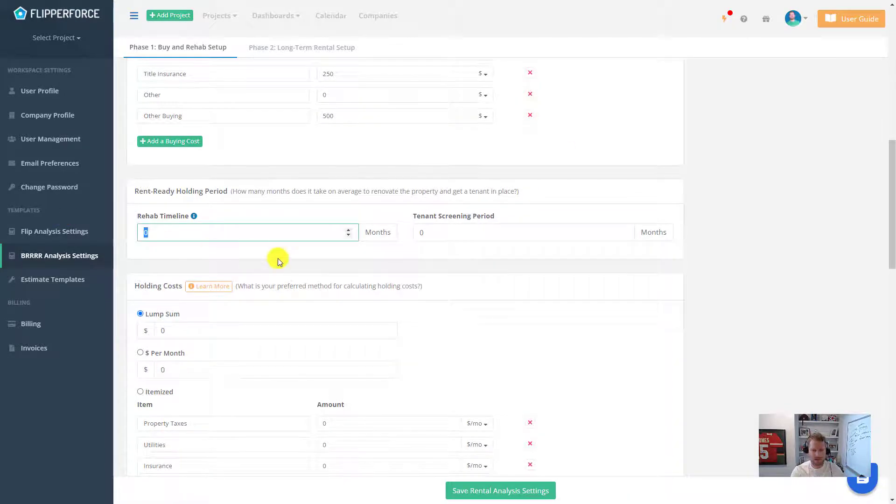
type("3")
left_click(443, 233)
double_click(420, 233)
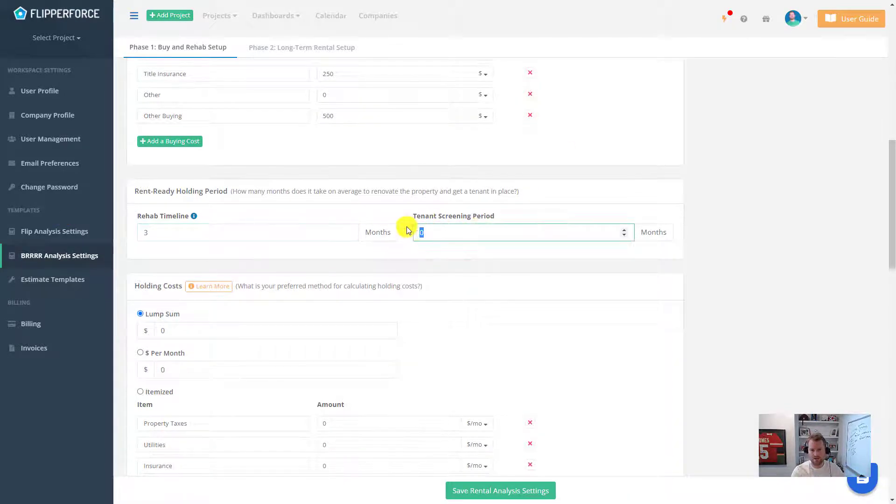
type("2")
Step: Itemize holding costs, enter 8% of resale for selling costs, then itemize selling costs
scroll(327, 266, "down", 2)
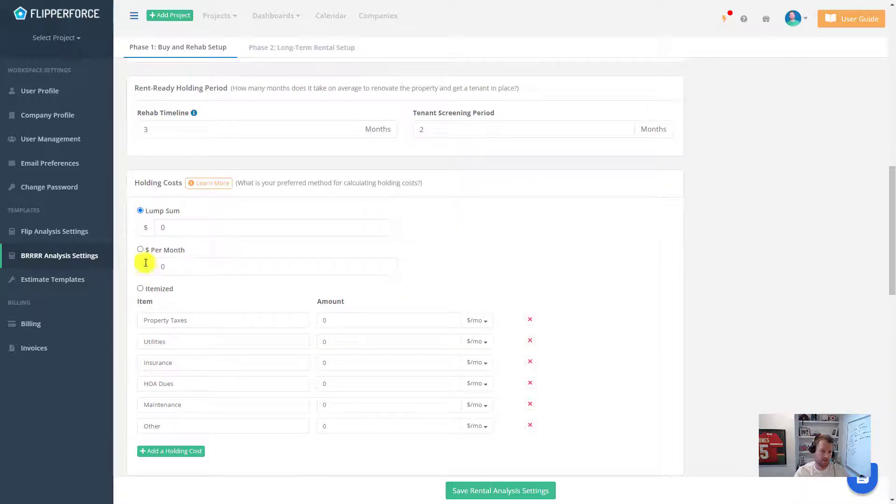
left_click(140, 288)
scroll(340, 304, "down", 2)
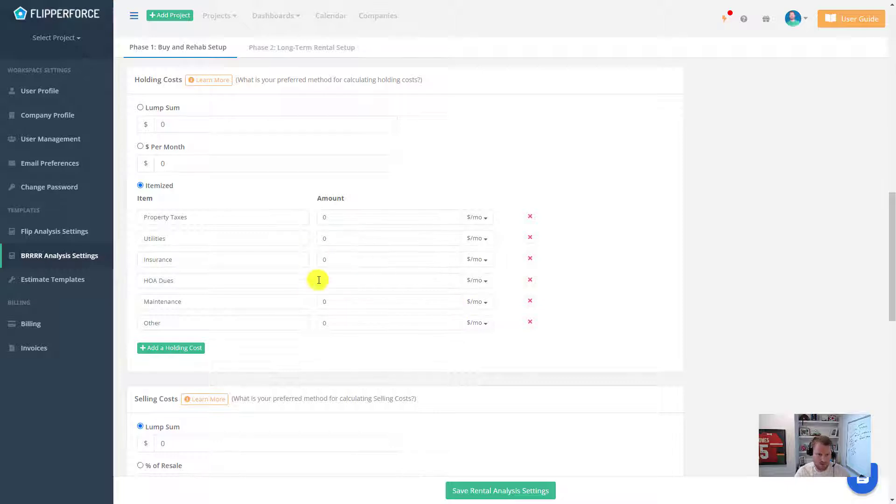
scroll(403, 263, "down", 5)
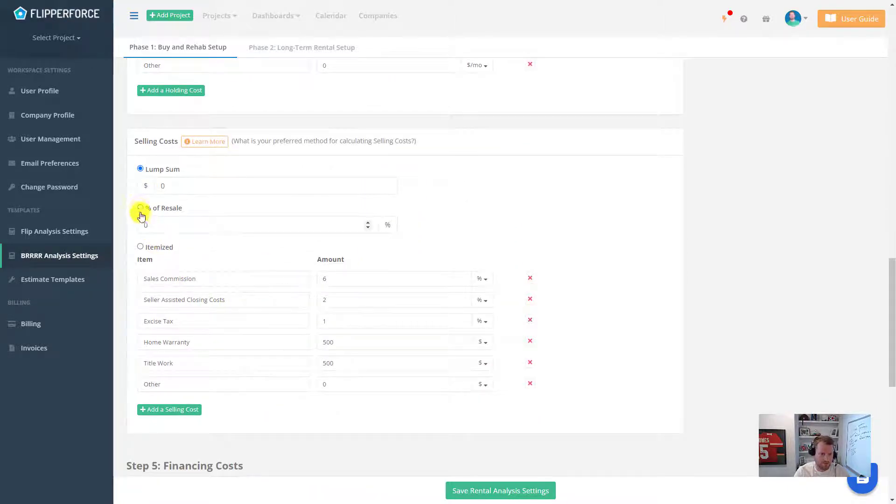
left_click(140, 208)
left_click_drag(161, 224, 117, 214)
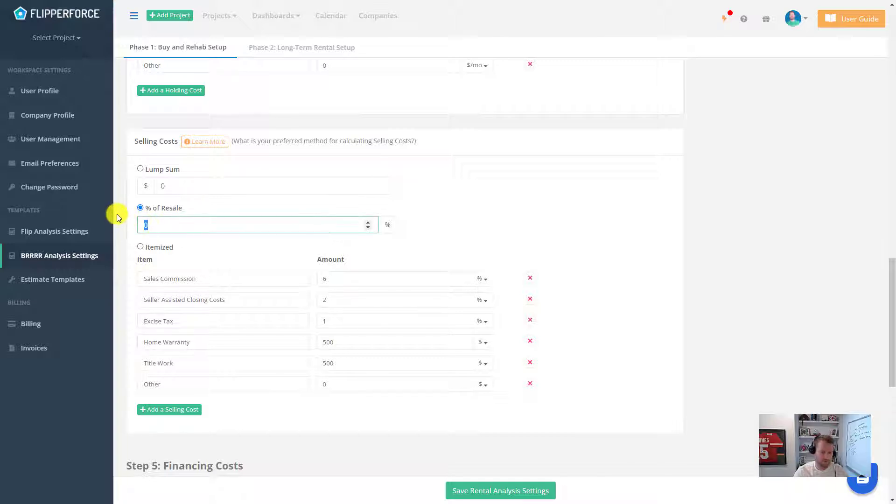
type("8")
left_click(246, 206)
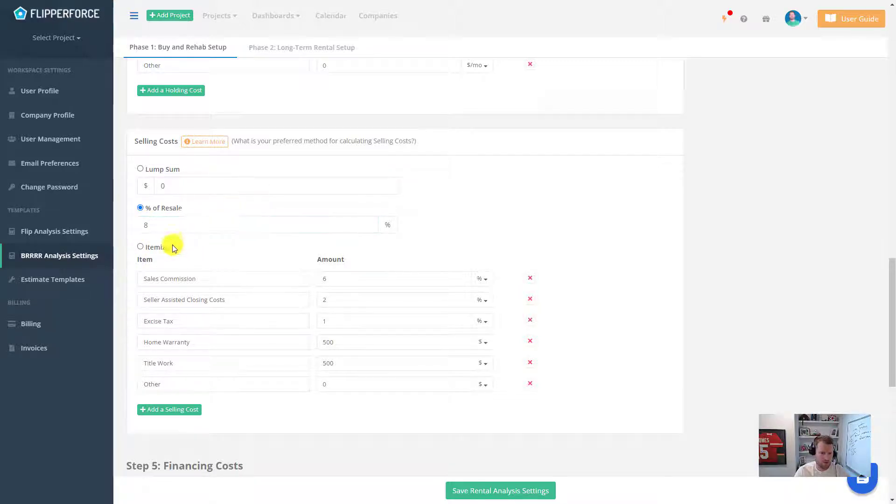
left_click(141, 247)
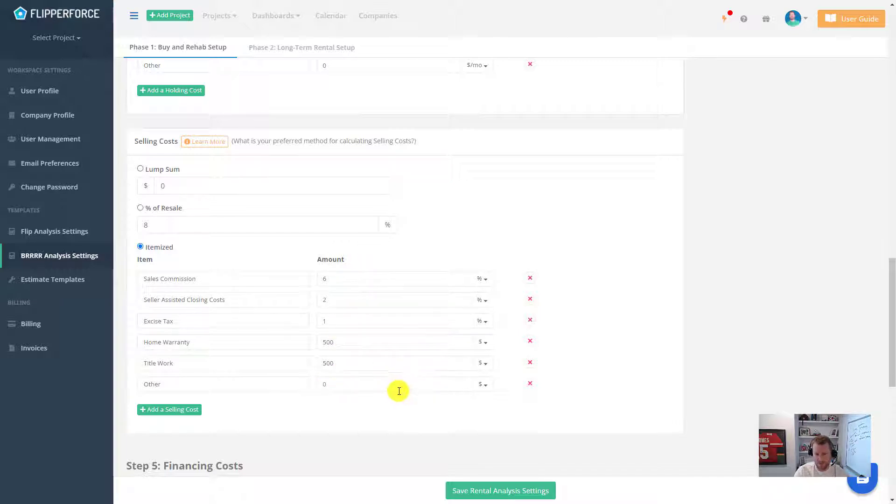
Step: Fund purchases with a Bridge Loan at 12% annual interest, 6 monthly payments and 2 points
scroll(420, 360, "down", 5)
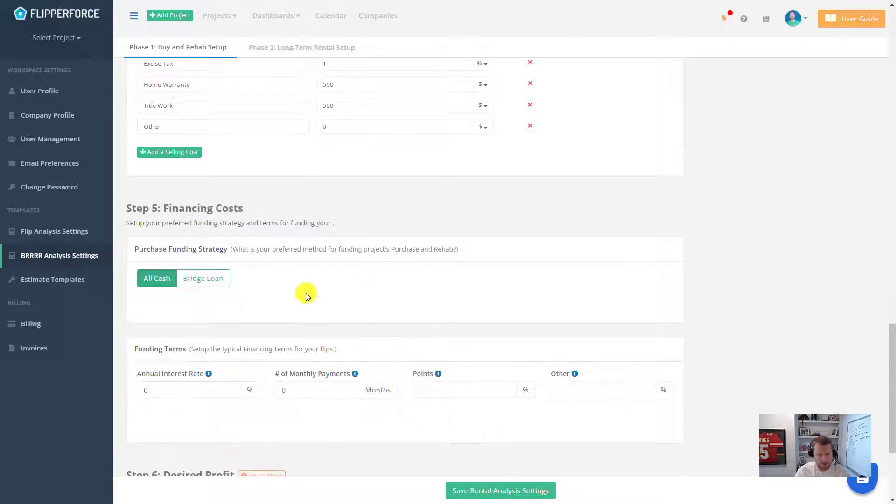
left_click(211, 287)
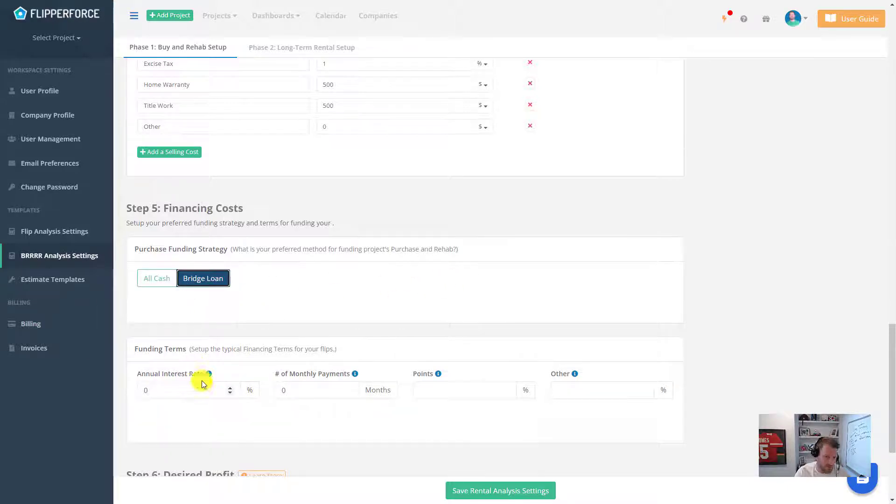
scroll(455, 285, "down", 1)
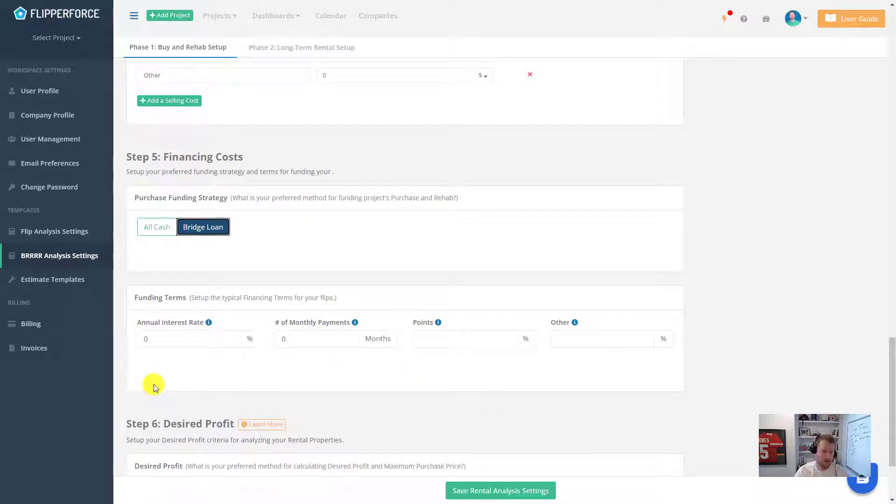
left_click(154, 337)
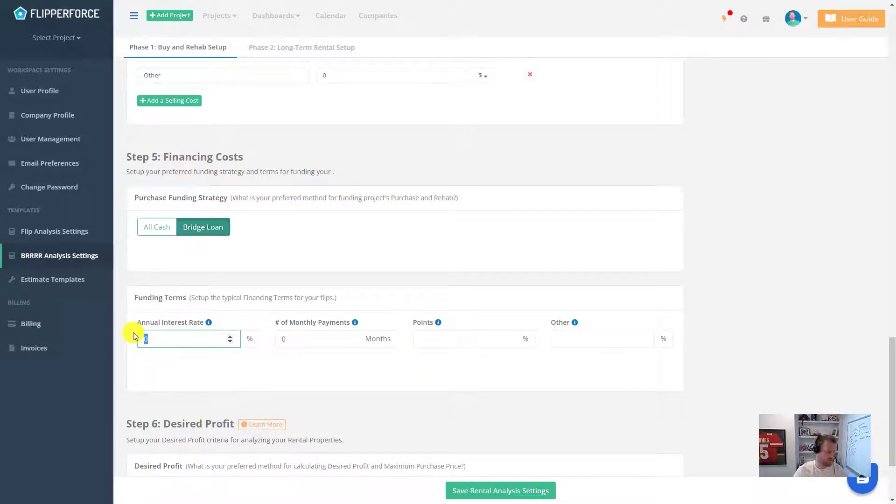
type("12")
left_click(294, 366)
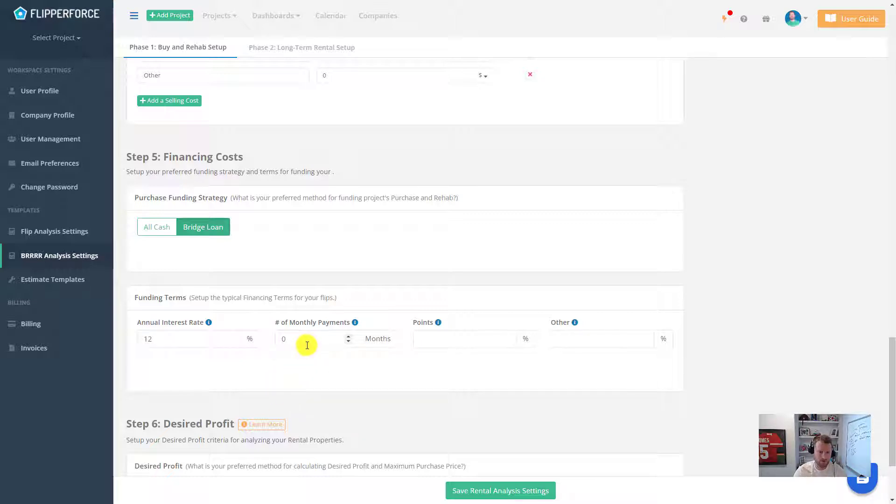
left_click(287, 338)
type("6")
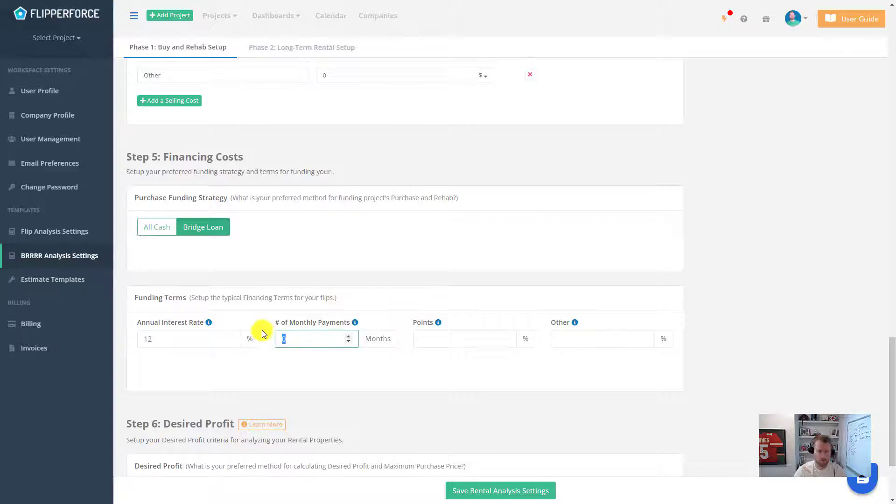
left_click(295, 377)
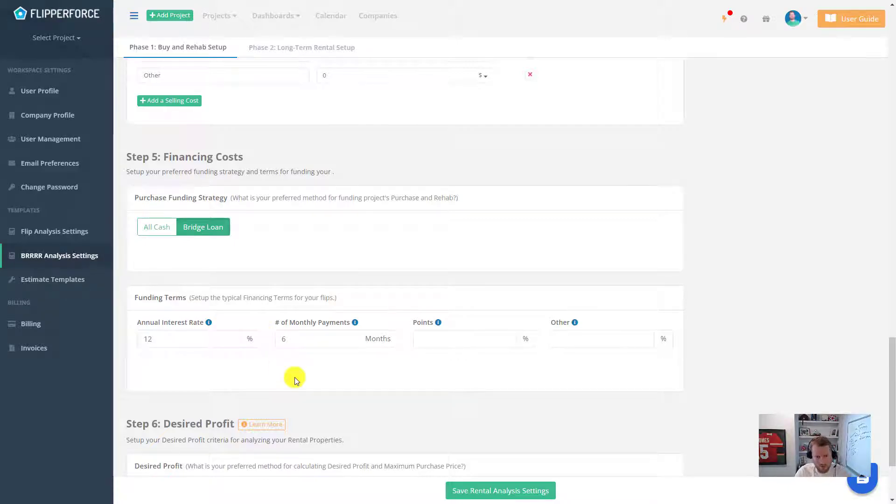
left_click(462, 339)
type("2")
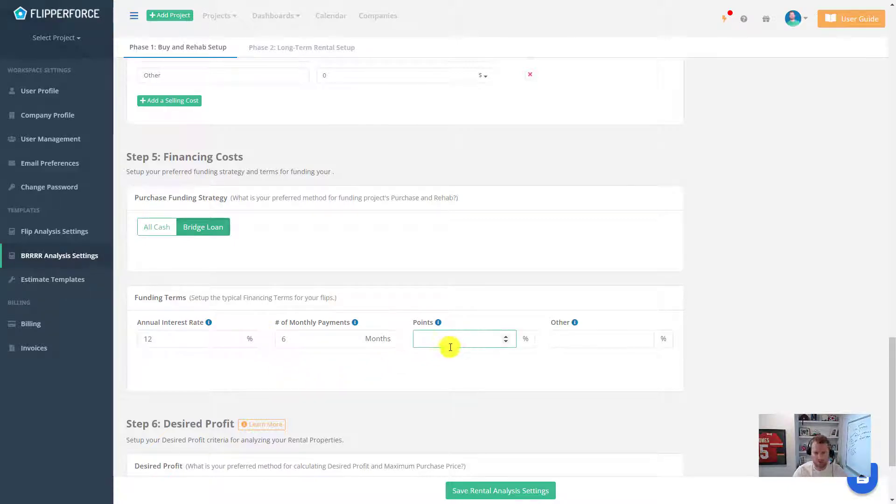
scroll(569, 326, "down", 3)
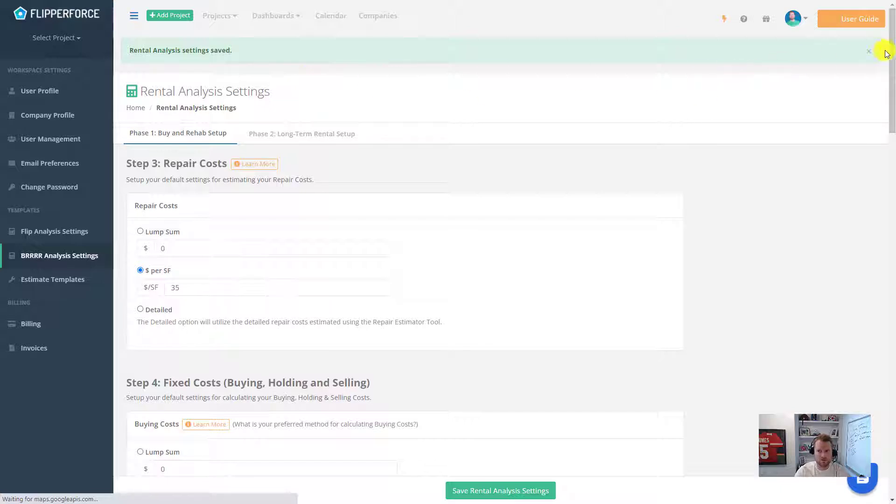
Step: Dismiss the settings-saved banner and show the Phase 2: Long-Term Rental Setup defaults
left_click(869, 51)
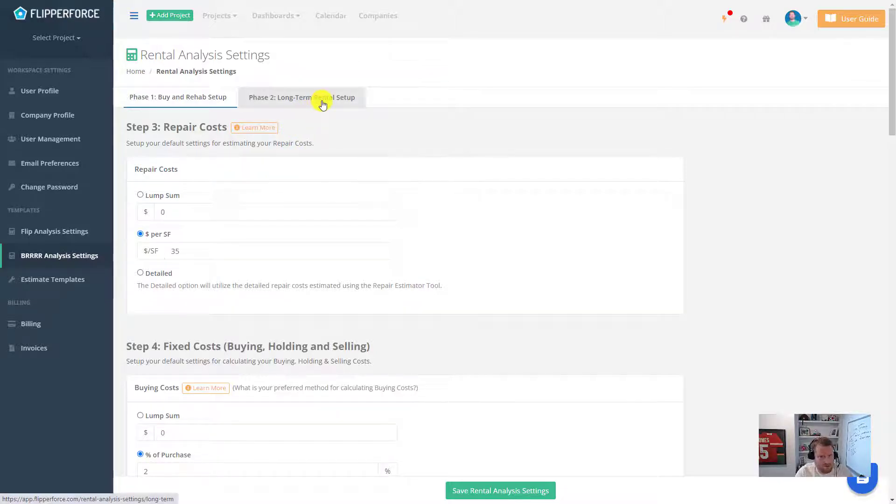
left_click(323, 104)
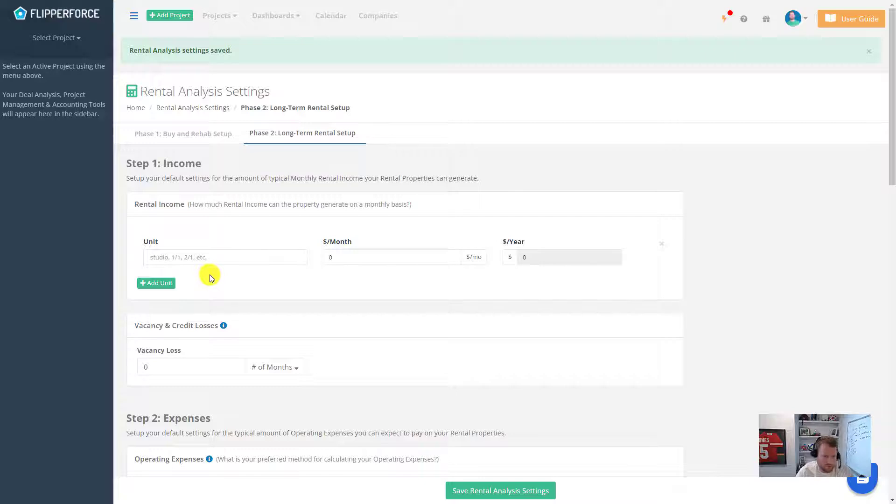
Step: Set the default rent to $1,500 per month ($18,000 yearly), leaving the unit name blank
left_click(371, 260)
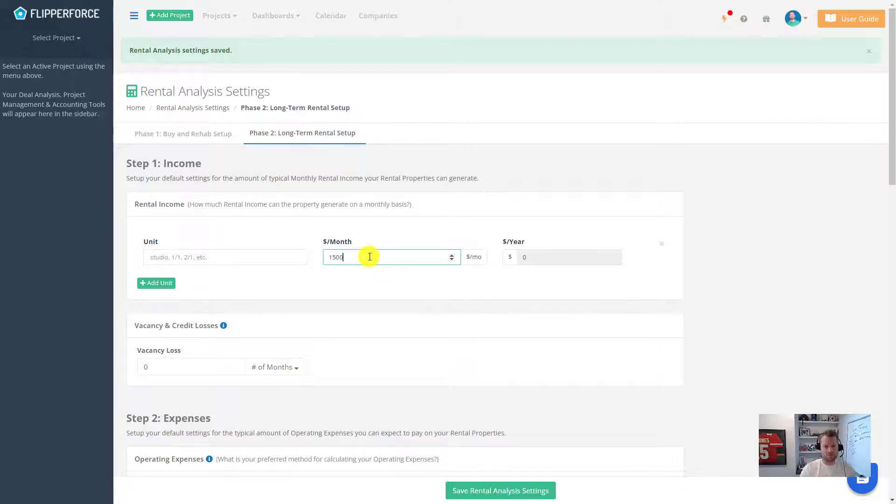
left_click(383, 304)
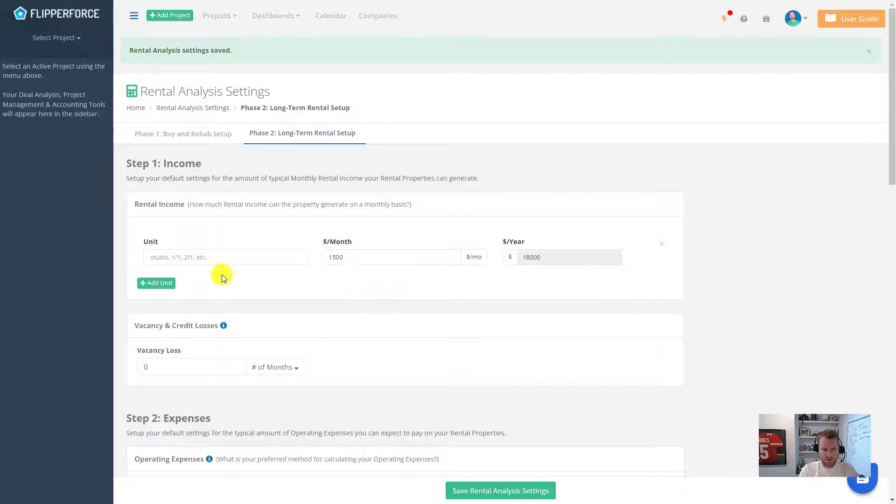
left_click(226, 256)
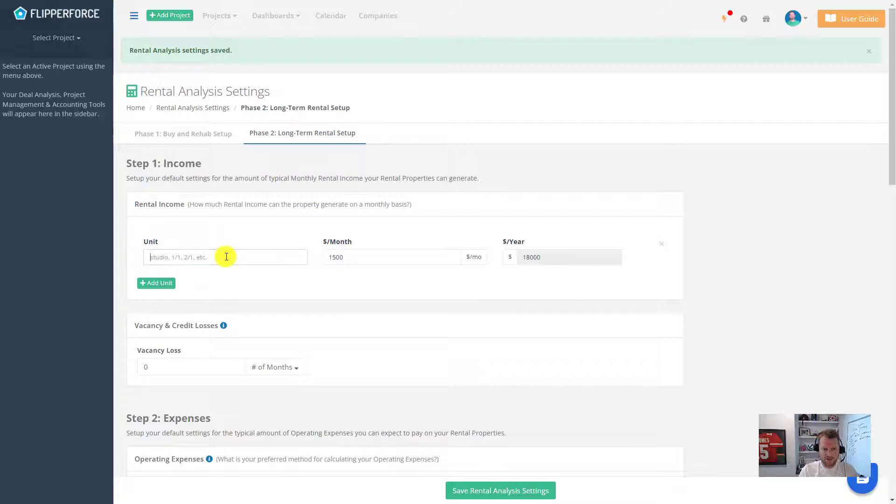
left_click(431, 275)
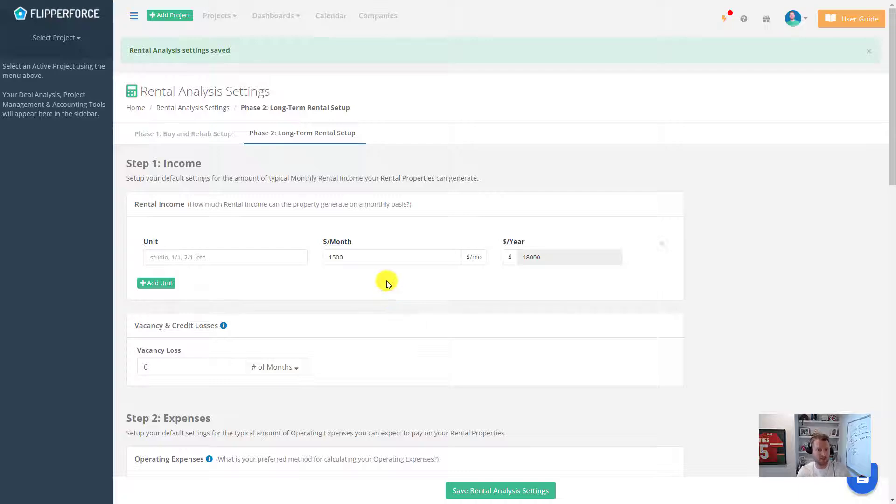
scroll(388, 284, "down", 1)
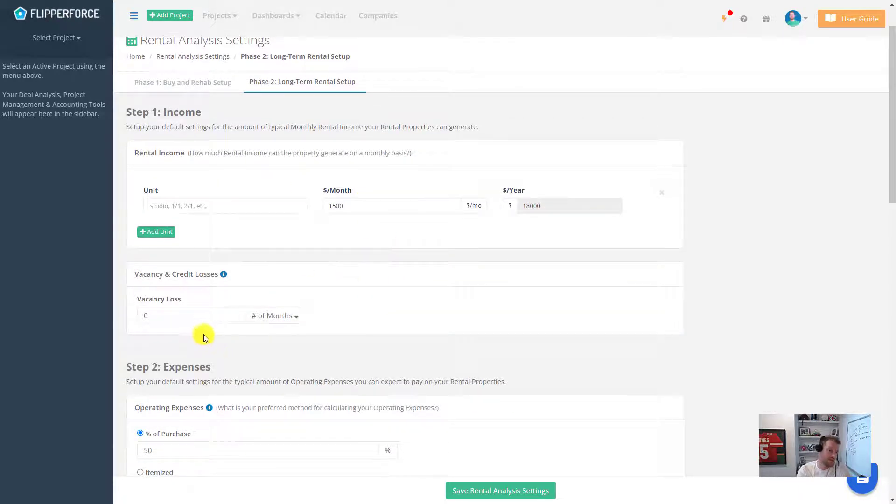
Step: Set the vacancy loss to 1 month
left_click(156, 319)
type("1")
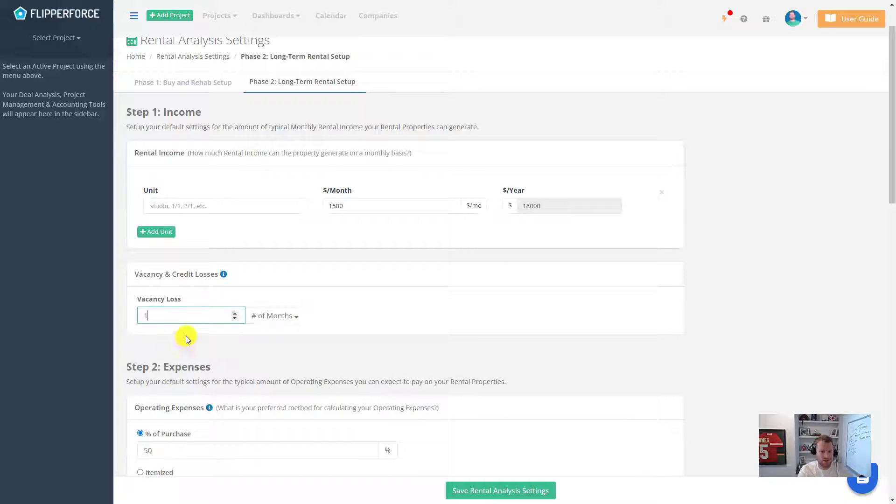
left_click(379, 315)
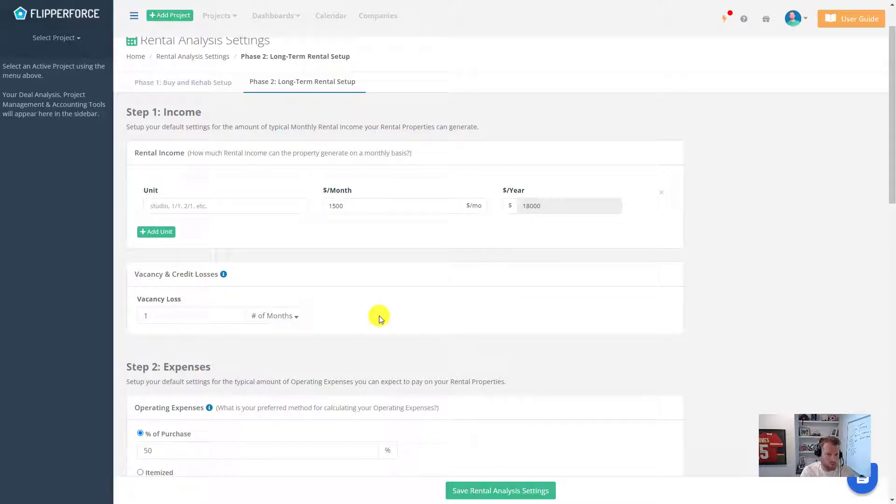
left_click(293, 316)
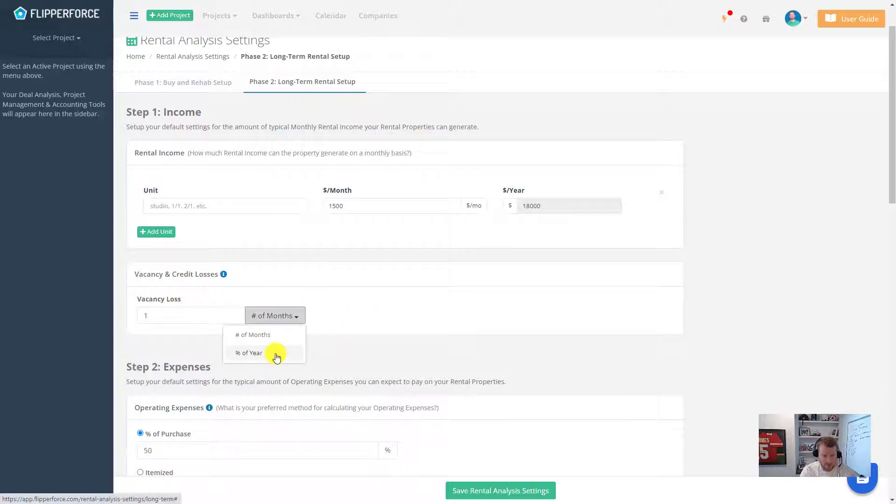
left_click(362, 320)
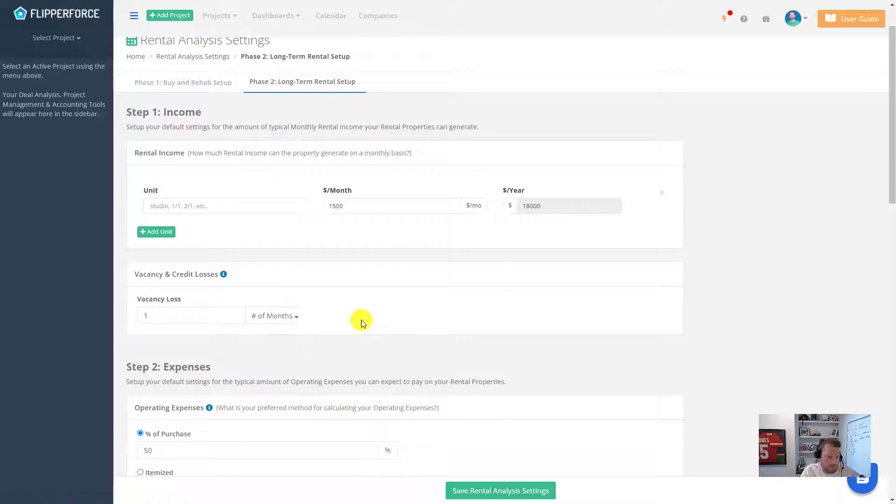
scroll(375, 287, "down", 2)
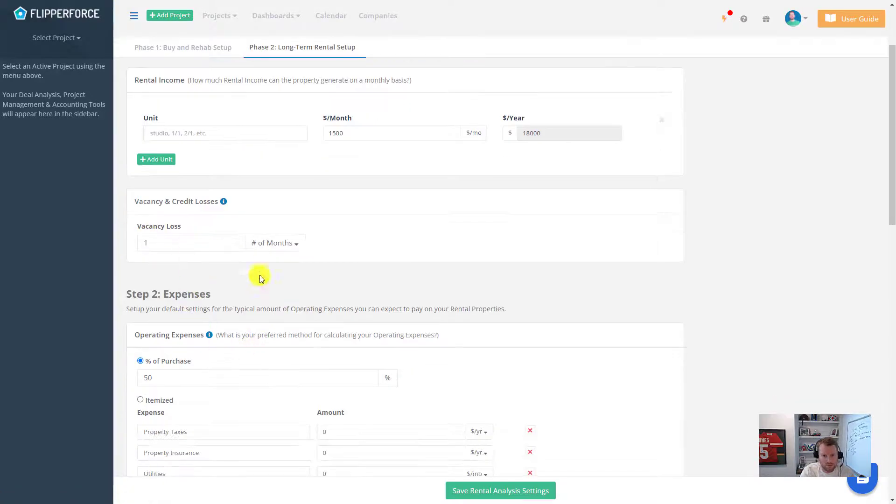
Step: Change operating expenses' % of Purchase from 50 to 40, then switch to itemized
scroll(439, 280, "down", 3)
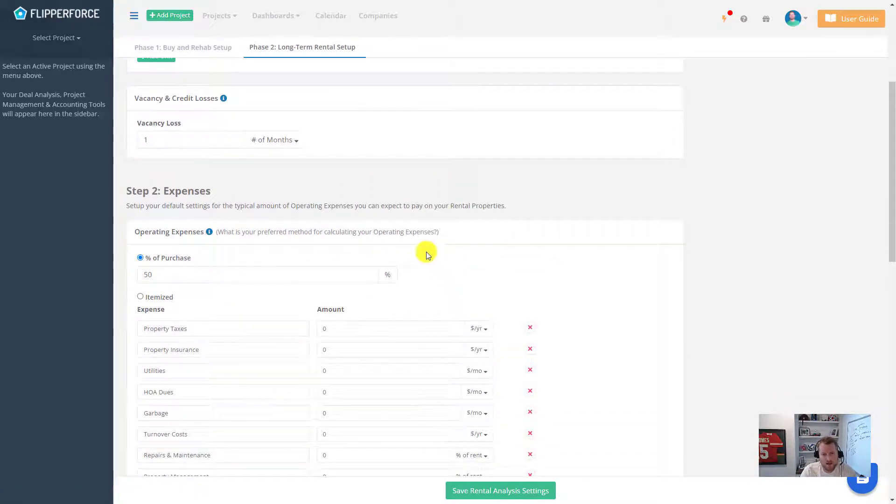
scroll(446, 198, "down", 1)
scroll(446, 200, "down", 1)
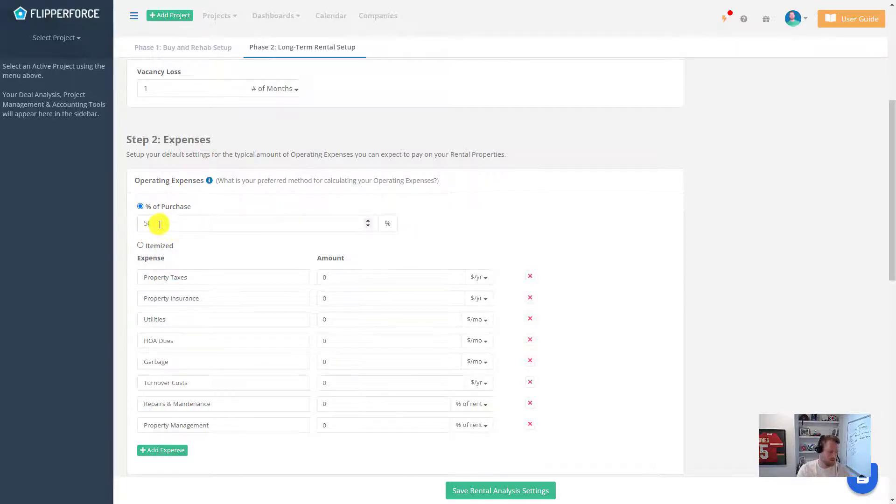
left_click_drag(160, 224, 137, 225)
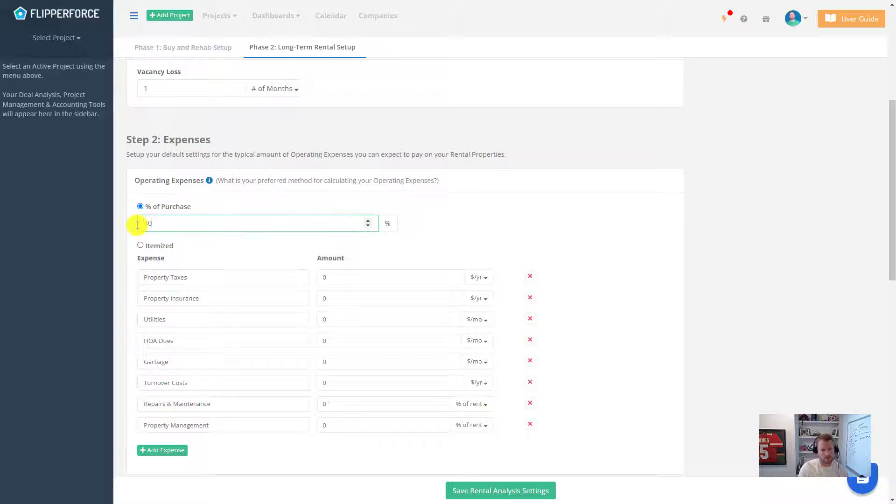
left_click(213, 246)
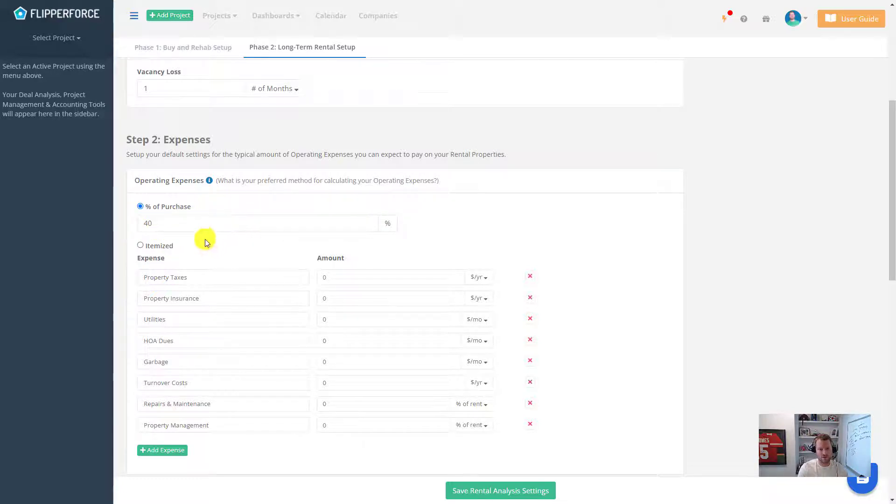
left_click(167, 245)
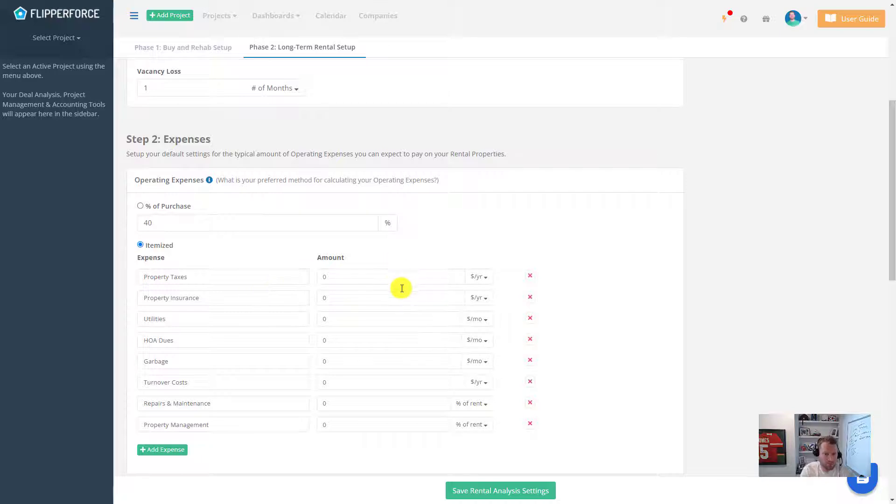
Step: Enter insurance $2,000/yr, utilities $100/mo, repairs 5%, management 10% and turnover $1,000/yr
scroll(402, 288, "down", 1)
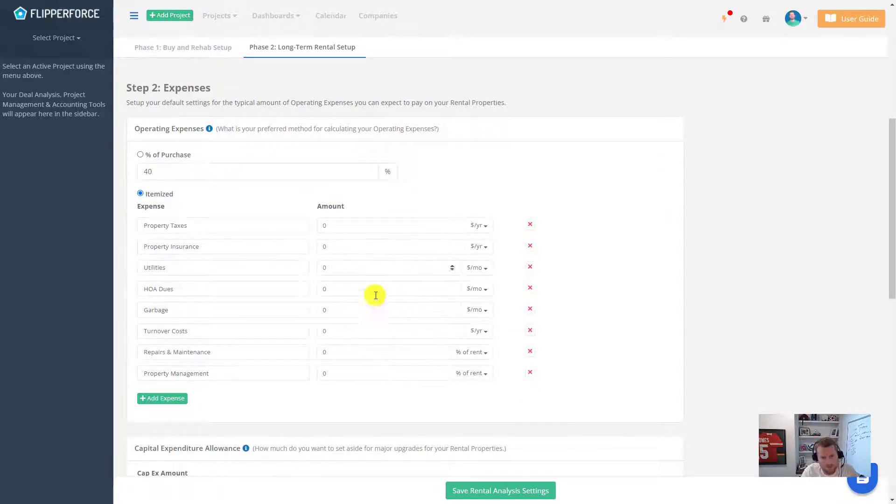
left_click(366, 252)
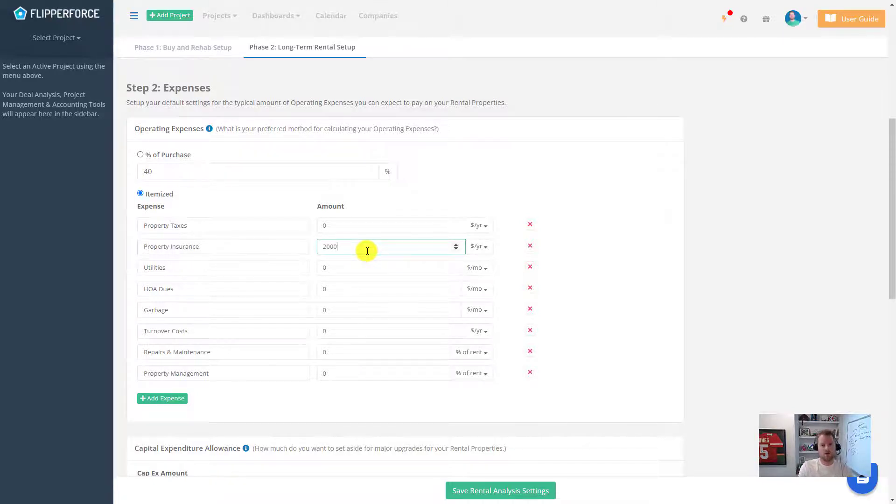
left_click(351, 267)
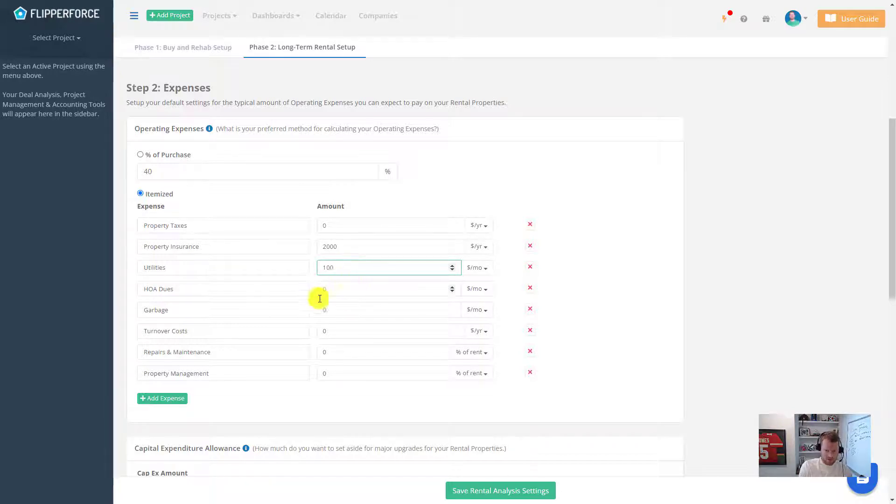
left_click(382, 356)
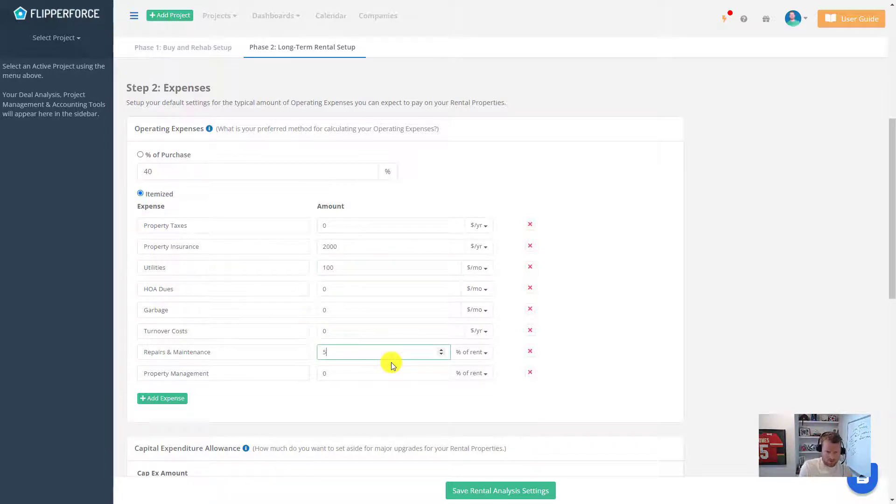
type("5")
left_click(359, 374)
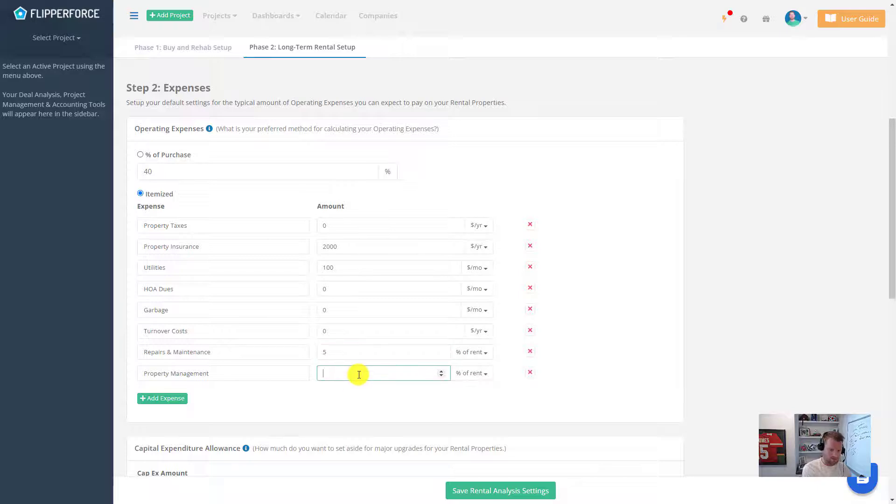
type("10")
left_click(360, 404)
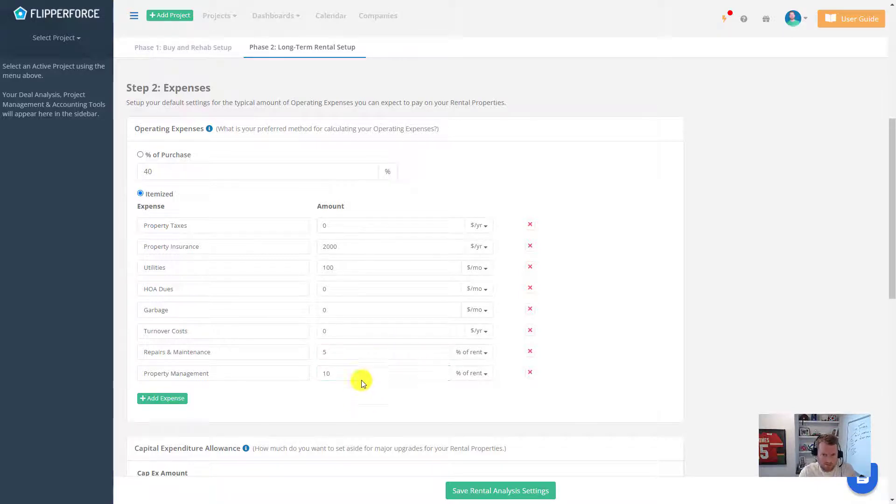
left_click(372, 333)
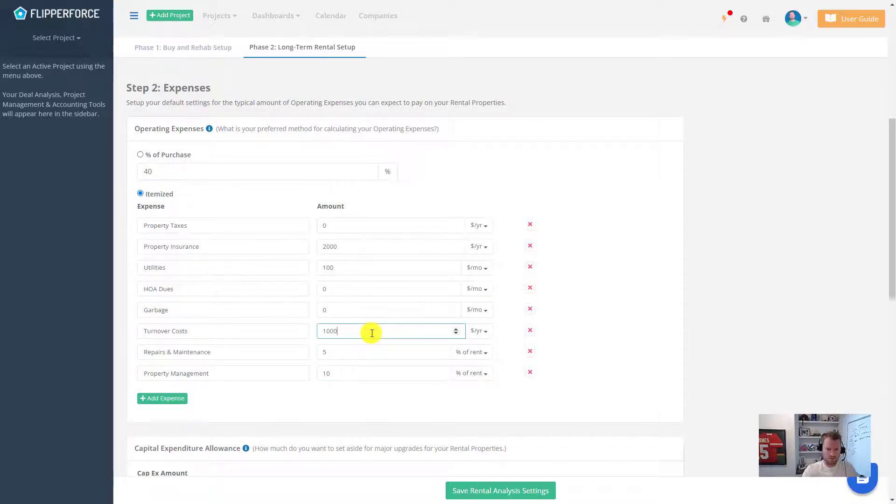
type("1000")
left_click(427, 408)
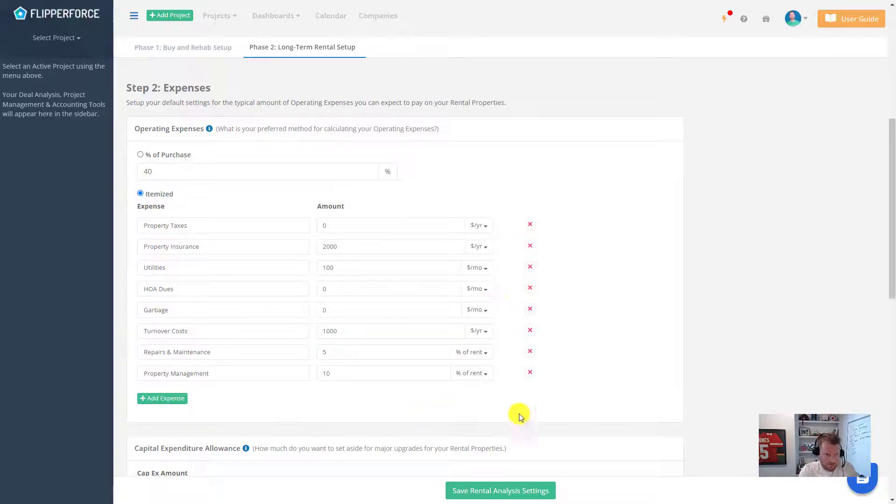
Step: Confirm Cap Ex at 5% of rent
scroll(481, 207, "down", 2)
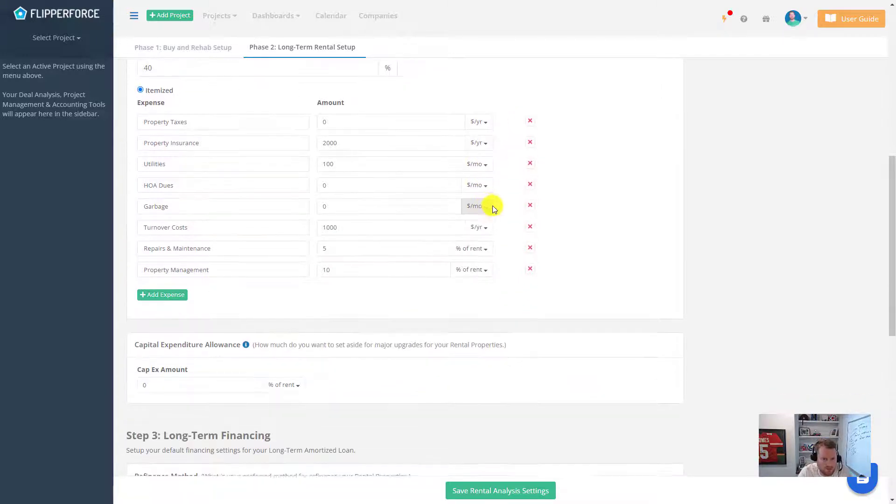
scroll(494, 208, "down", 2)
left_click(207, 283)
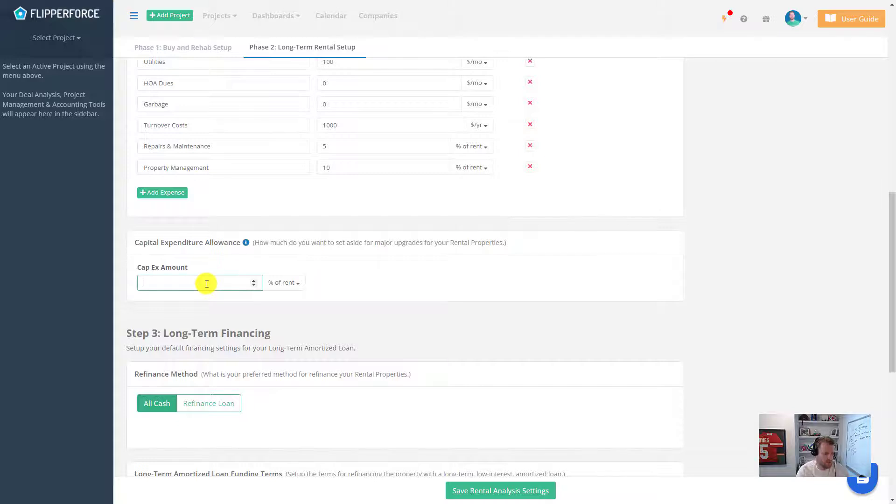
left_click(221, 306)
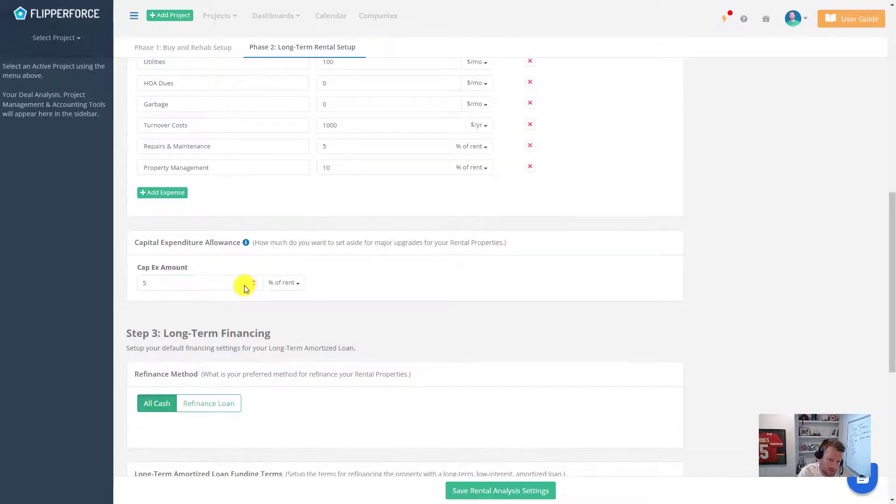
scroll(394, 273, "down", 2)
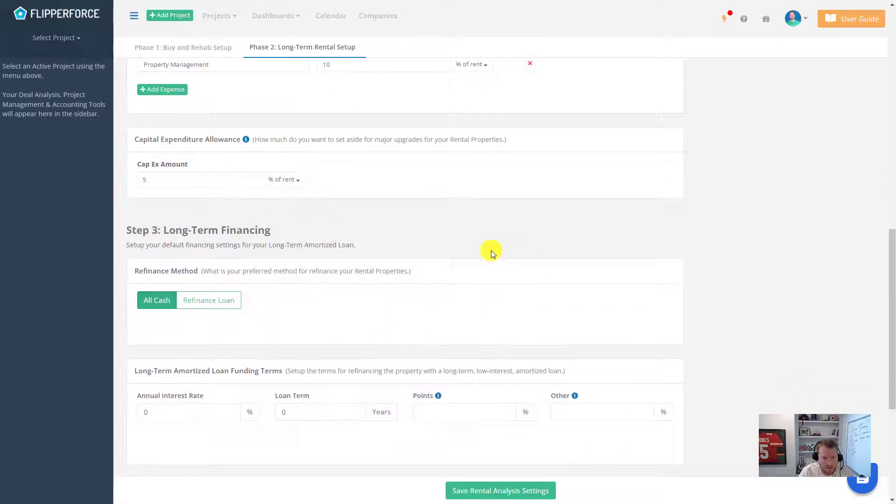
scroll(506, 260, "down", 1)
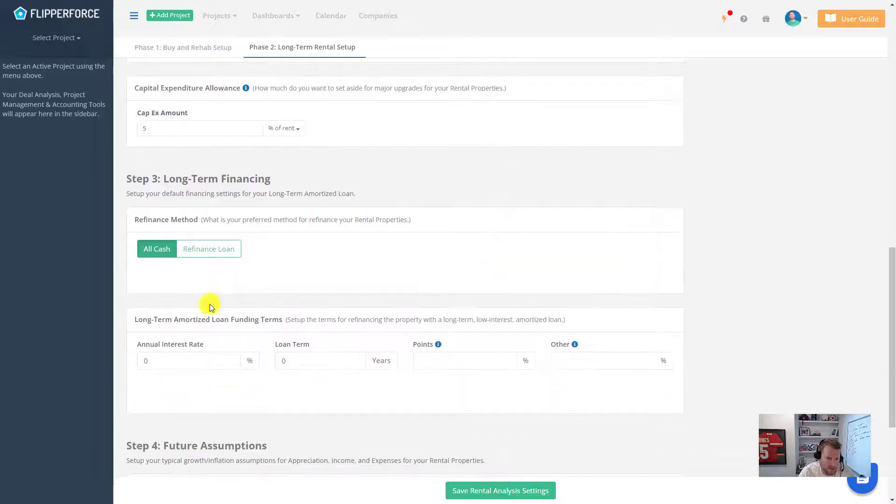
Step: Refinance with a Refinance Loan at 4% interest, 30-year term and 2 points
left_click(229, 250)
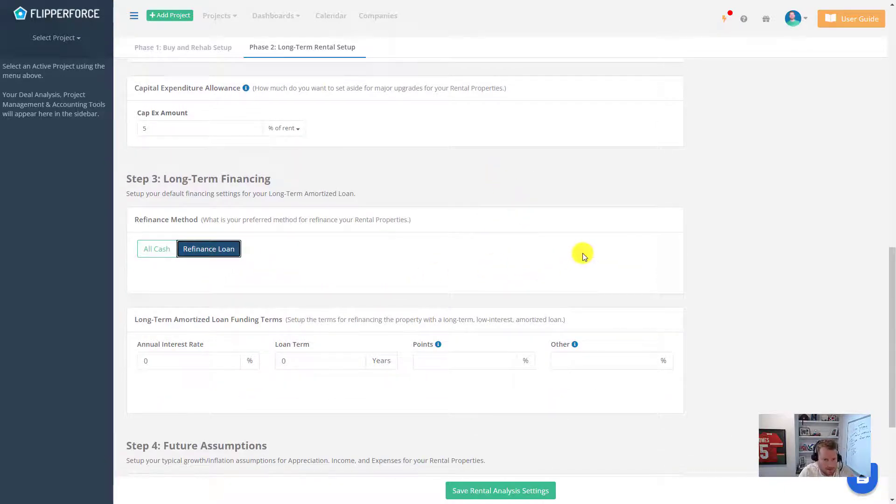
scroll(581, 264, "down", 2)
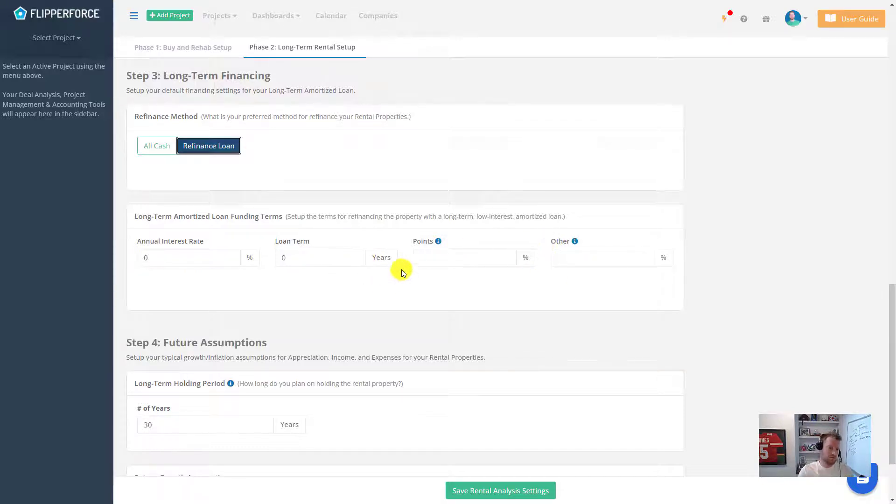
left_click(138, 257)
type("4")
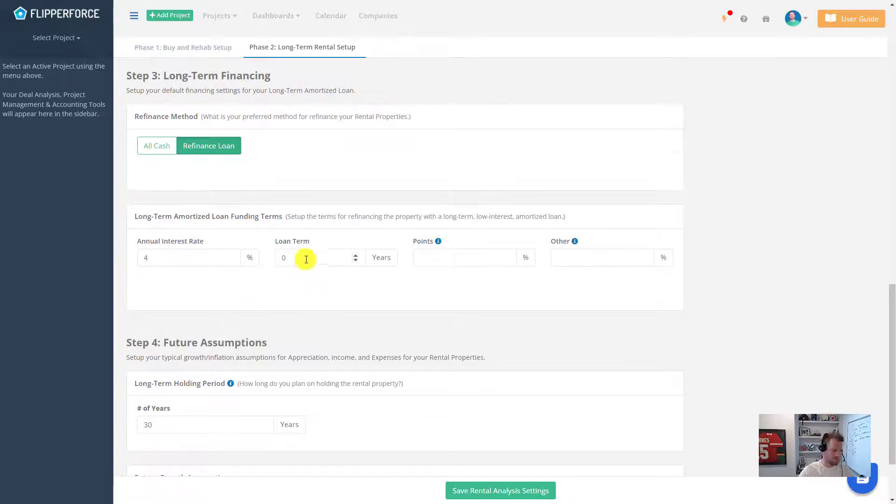
left_click(304, 258)
type("30")
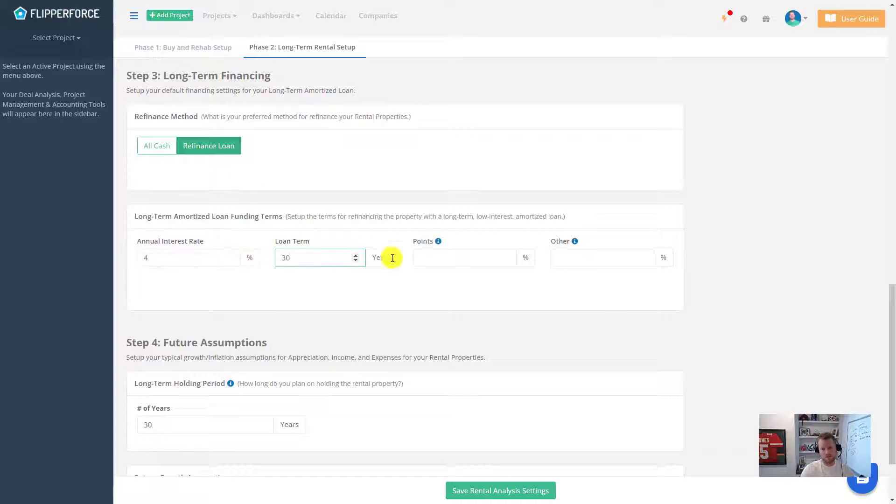
left_click(461, 258)
type("2")
left_click(460, 303)
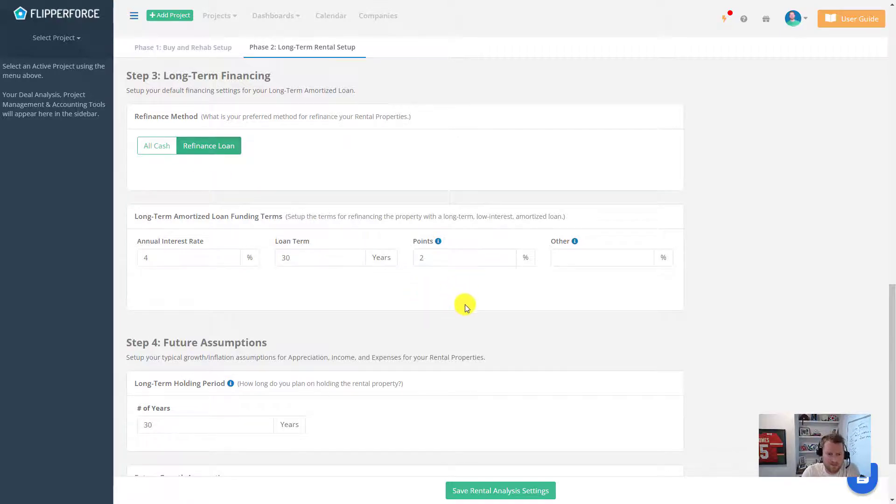
Step: Enter 3% for income, expense and value growth, then save the rental analysis defaults
scroll(464, 305, "down", 2)
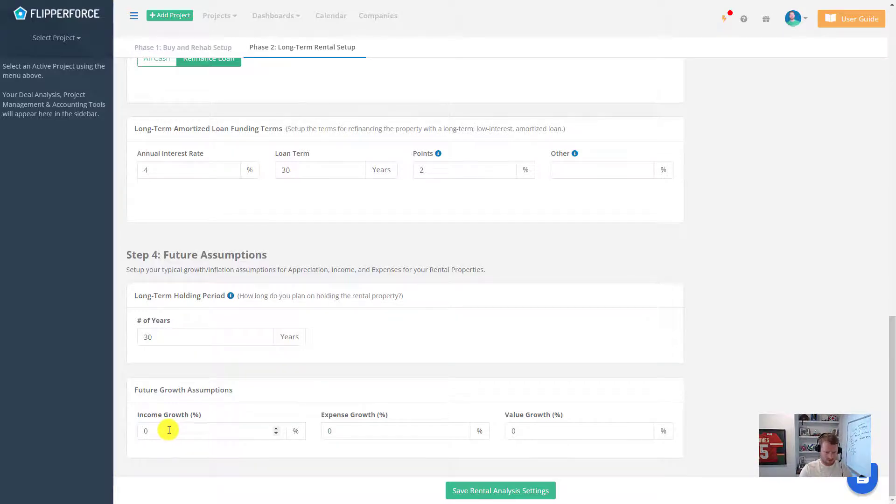
double_click(141, 430)
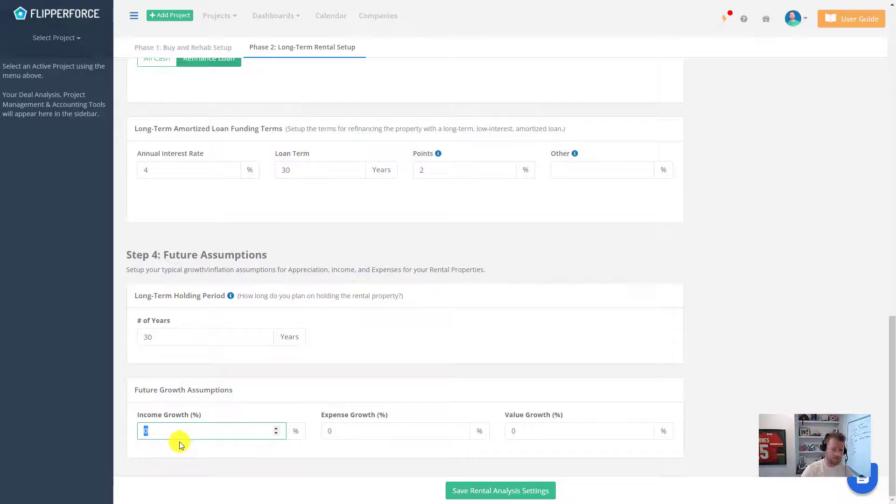
type("3")
double_click(332, 430)
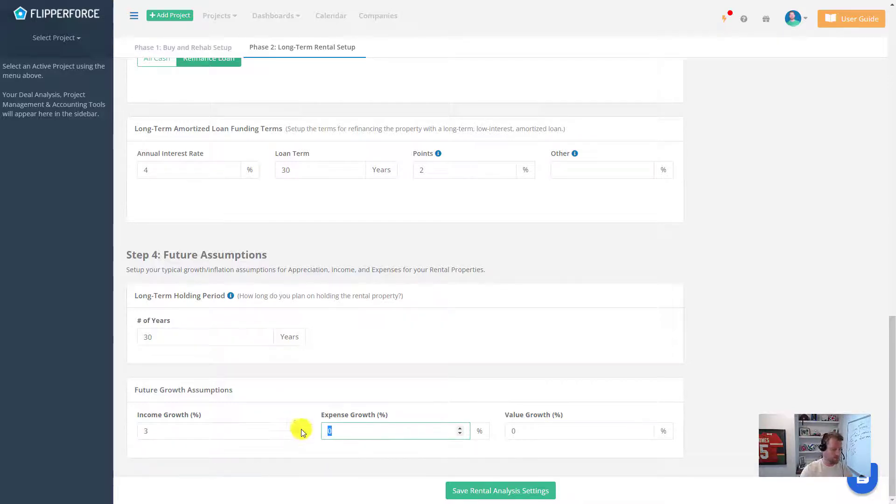
type("3")
left_click(485, 460)
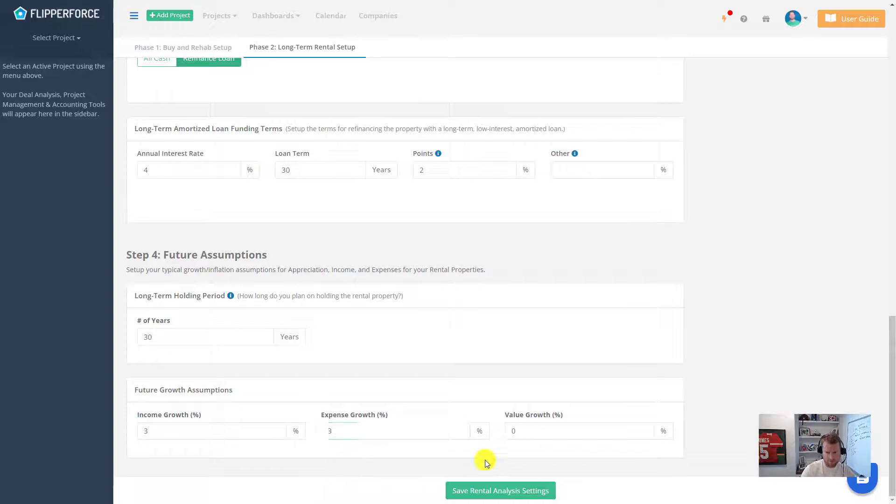
double_click(511, 432)
type("3")
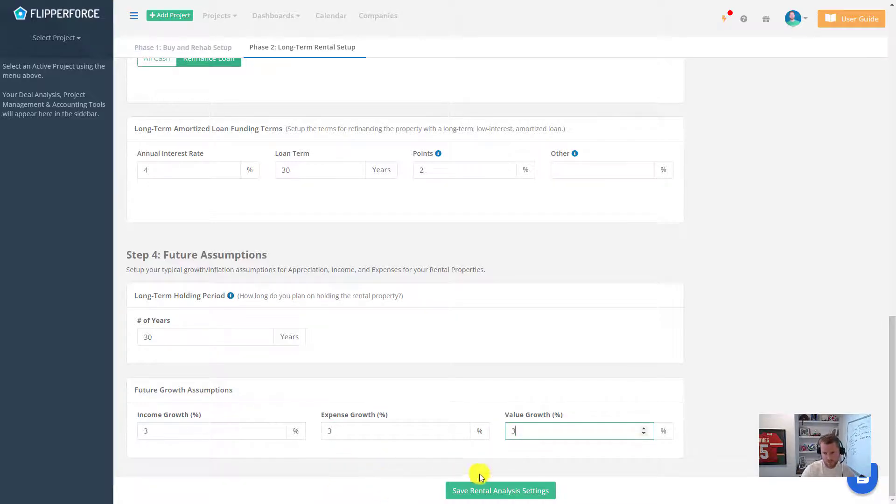
left_click(497, 463)
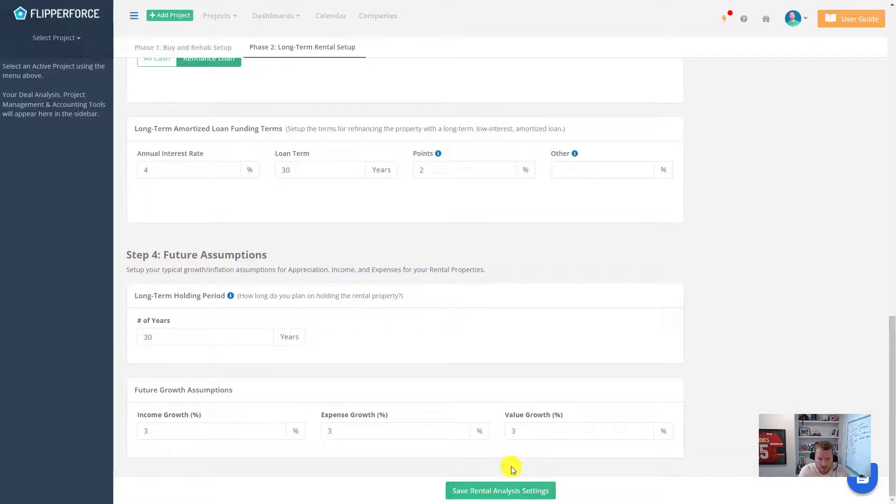
left_click(504, 488)
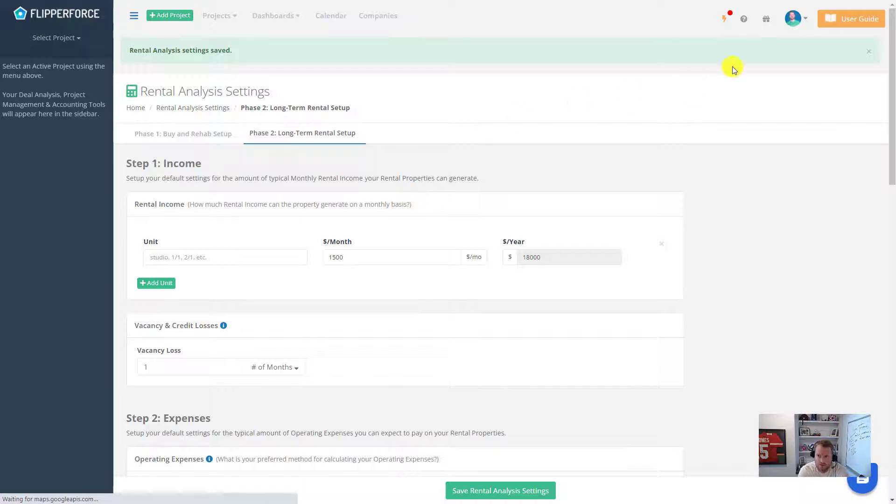
Step: Start a new project and enter the property's street address, accepting the suggested match
left_click(869, 51)
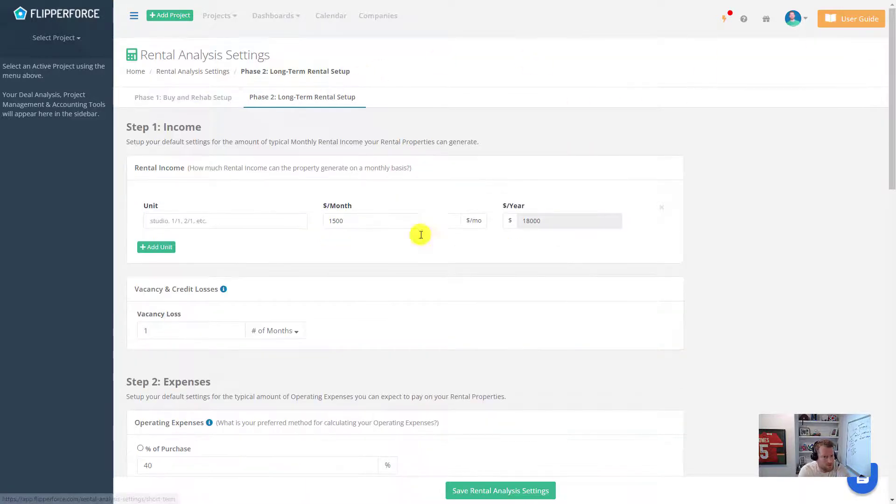
left_click(181, 16)
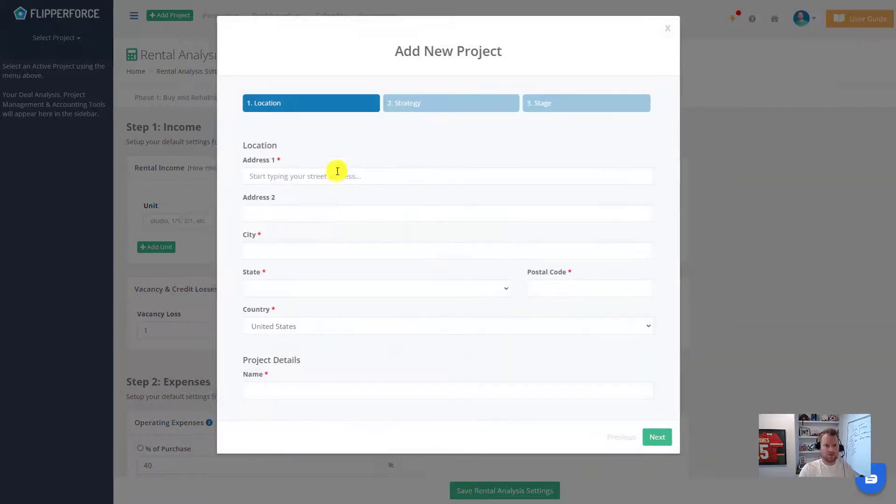
left_click(335, 177)
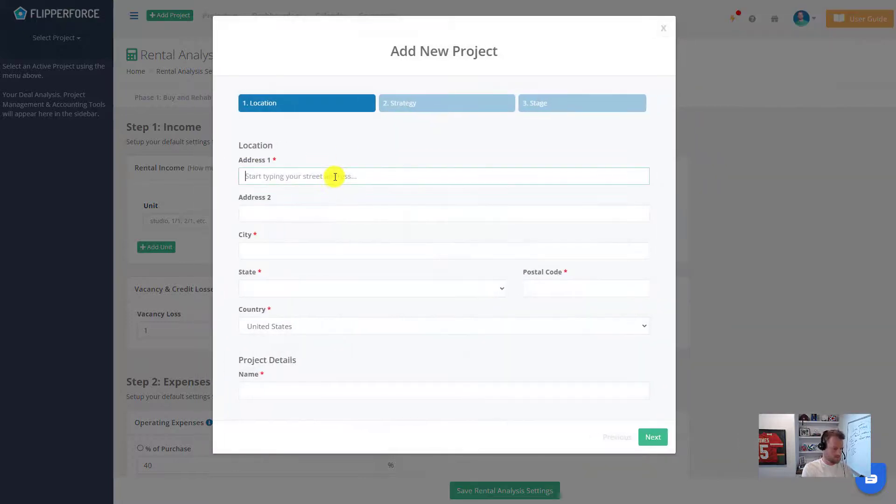
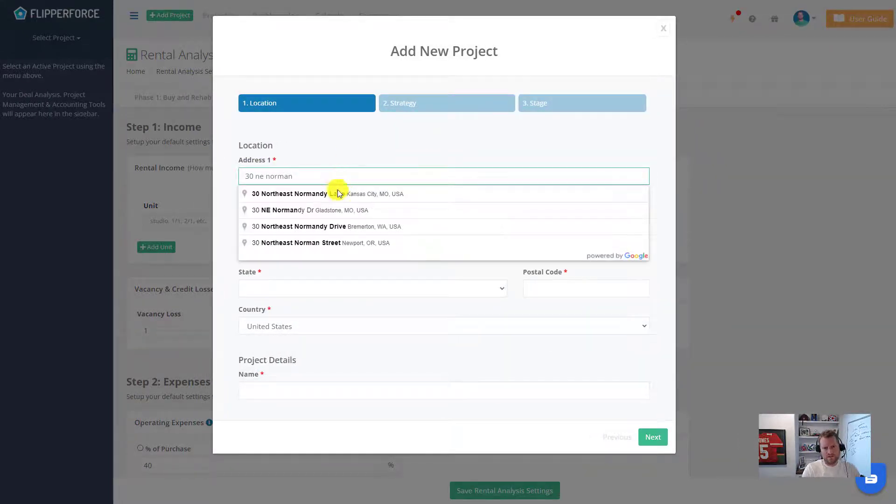
left_click(338, 193)
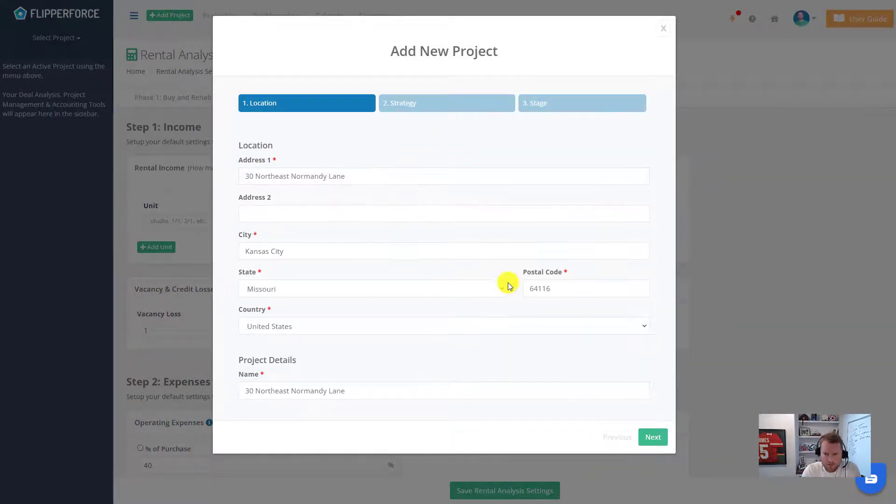
Step: Choose the rental strategy and save the project as a New Lead
left_click(652, 438)
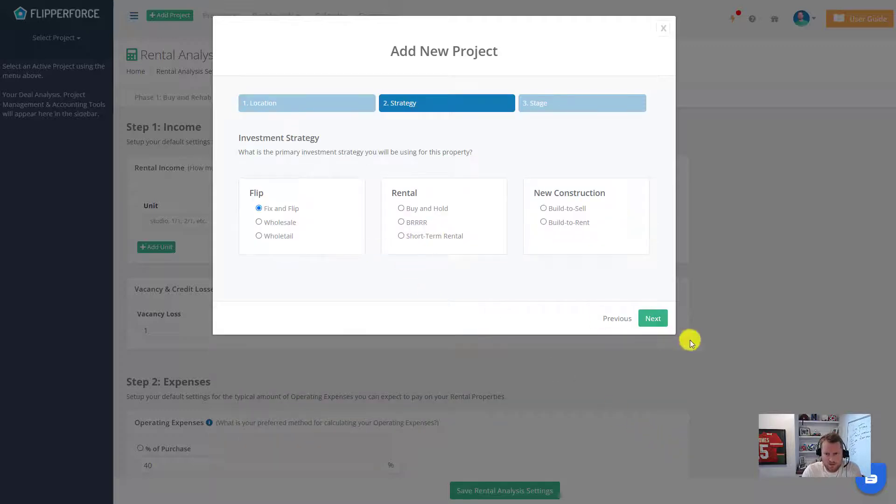
left_click(425, 210)
left_click(645, 319)
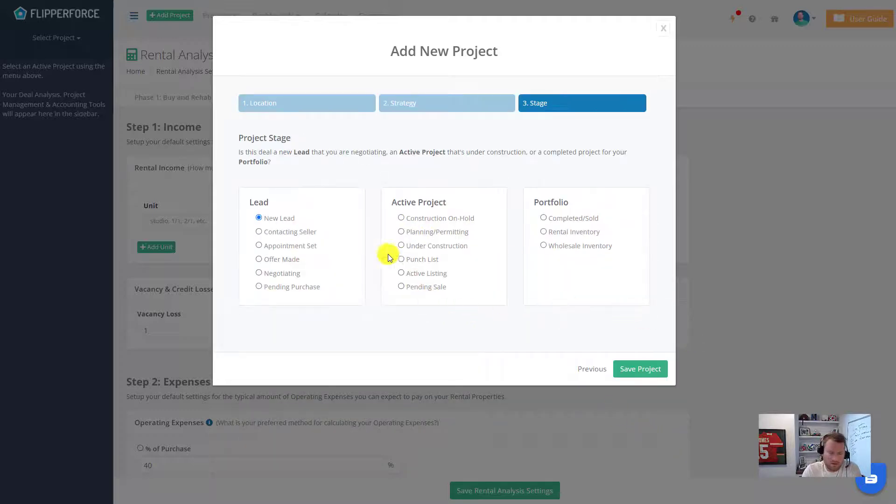
left_click(635, 368)
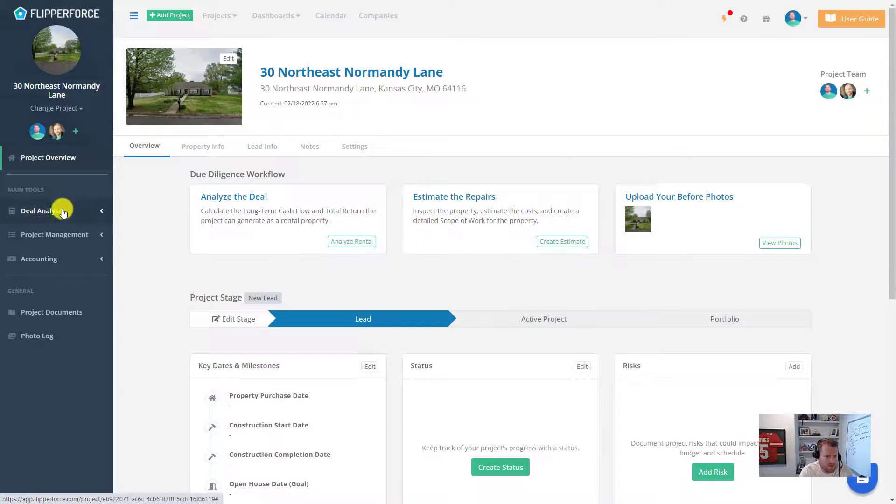
Step: Open the project's BRRRR Analyzer and move through Rehab Costs to the Fixed Costs step
left_click(64, 212)
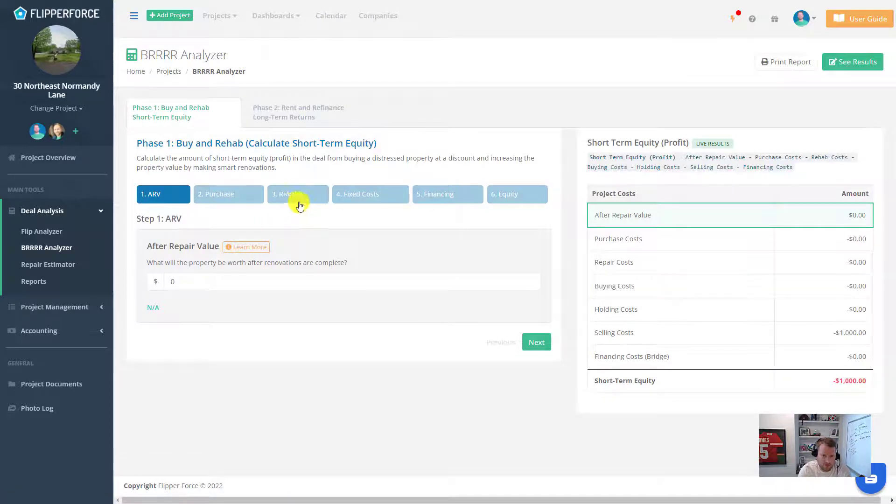
left_click(280, 194)
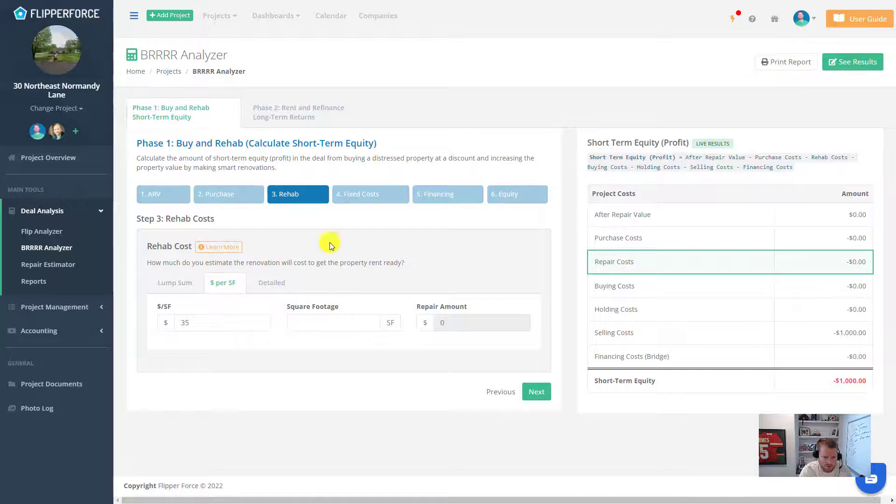
left_click(375, 206)
scroll(426, 267, "down", 3)
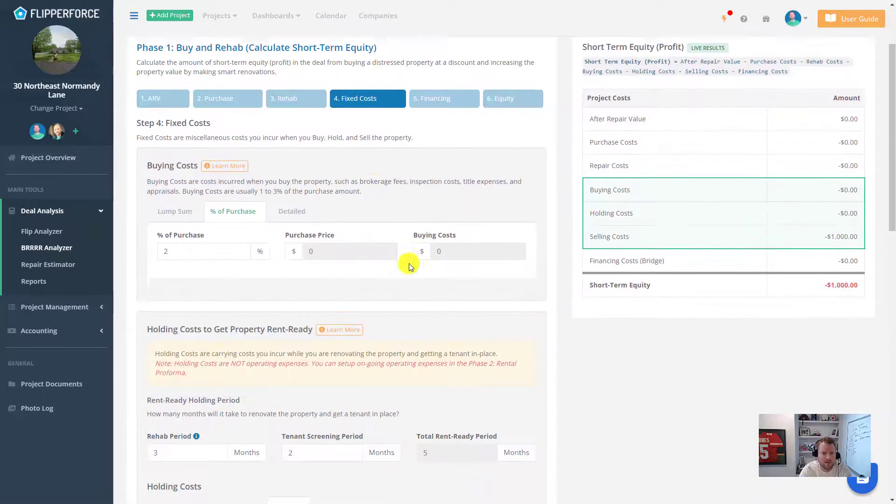
scroll(233, 161, "down", 1)
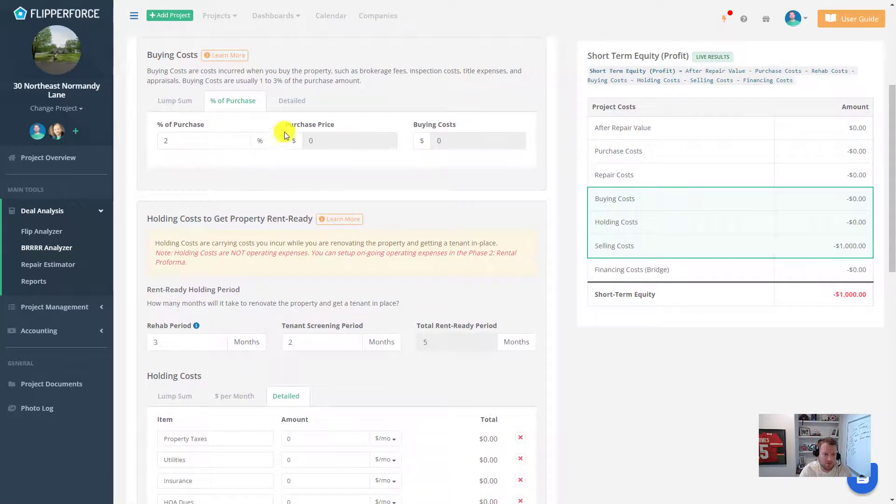
scroll(359, 166, "down", 2)
scroll(373, 187, "down", 1)
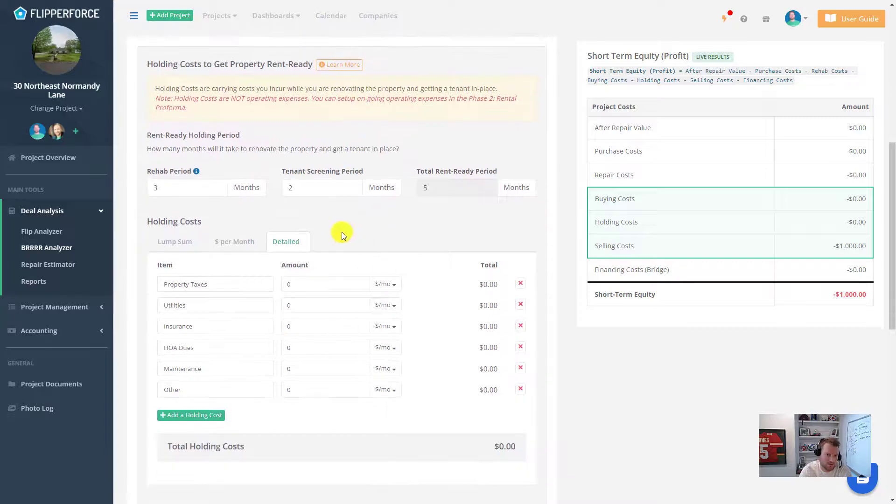
scroll(303, 231, "down", 2)
scroll(369, 225, "down", 4)
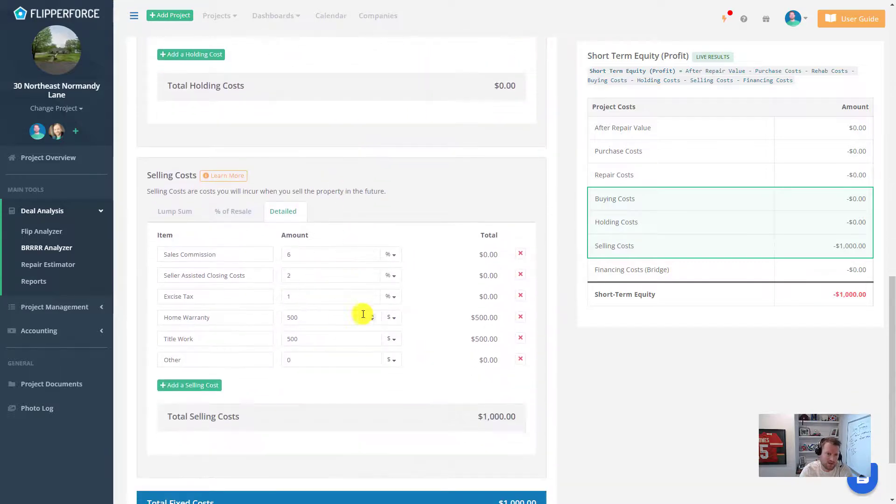
scroll(514, 303, "down", 2)
scroll(537, 443, "down", 1)
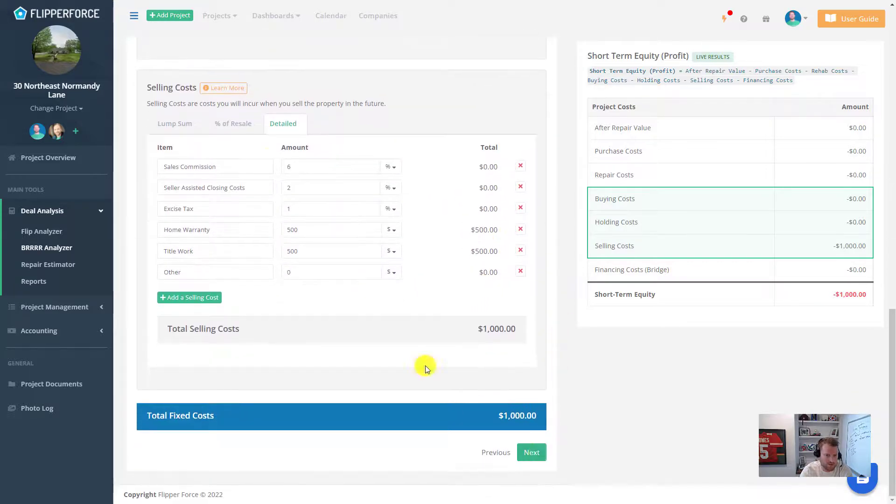
Step: Advance to Financing and review the Bridge Loan at 12%, 6 months and 2 points
left_click(533, 454)
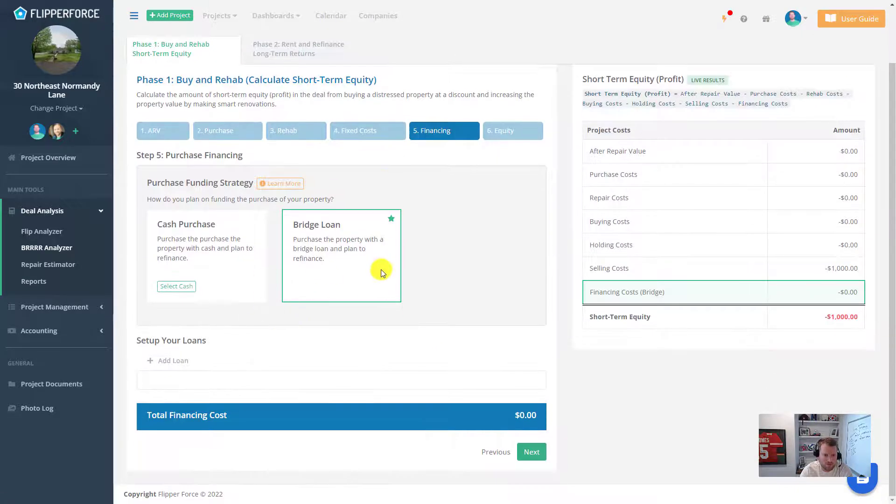
scroll(322, 312, "down", 5)
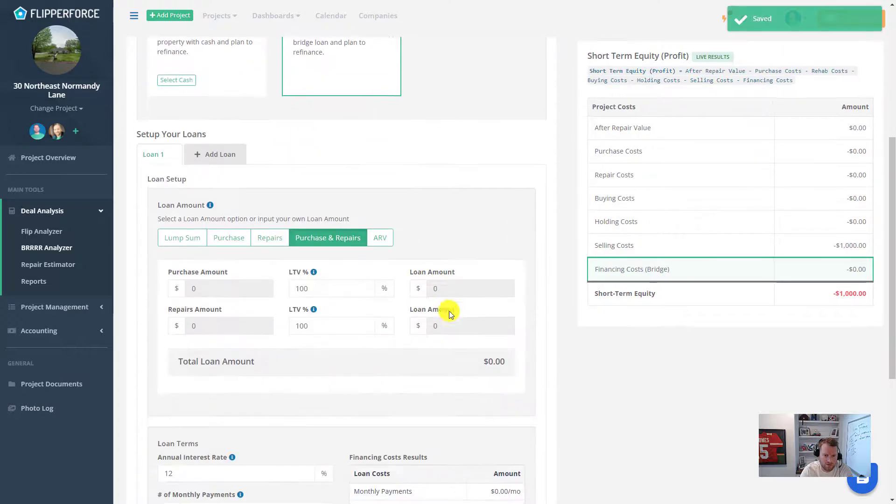
scroll(370, 270, "down", 3)
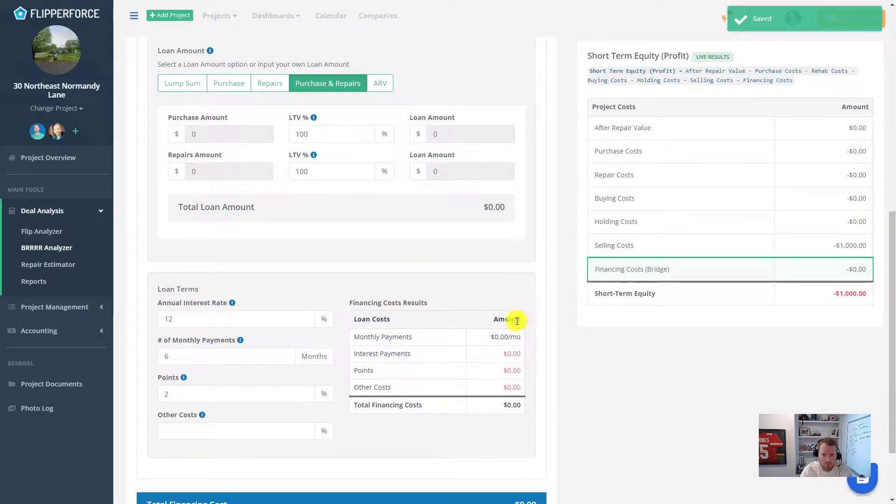
scroll(542, 312, "up", 9)
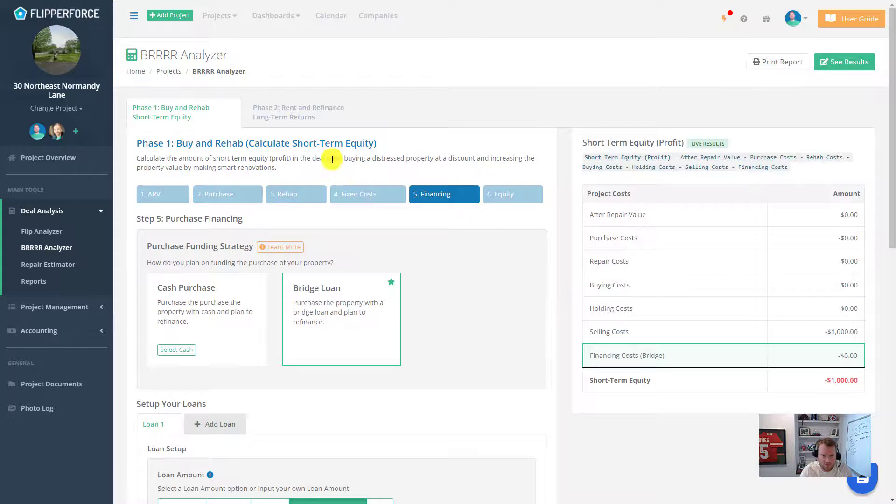
Step: Open Phase 2: Rent and Refinance and review the $1,500/mo rental income
left_click(320, 117)
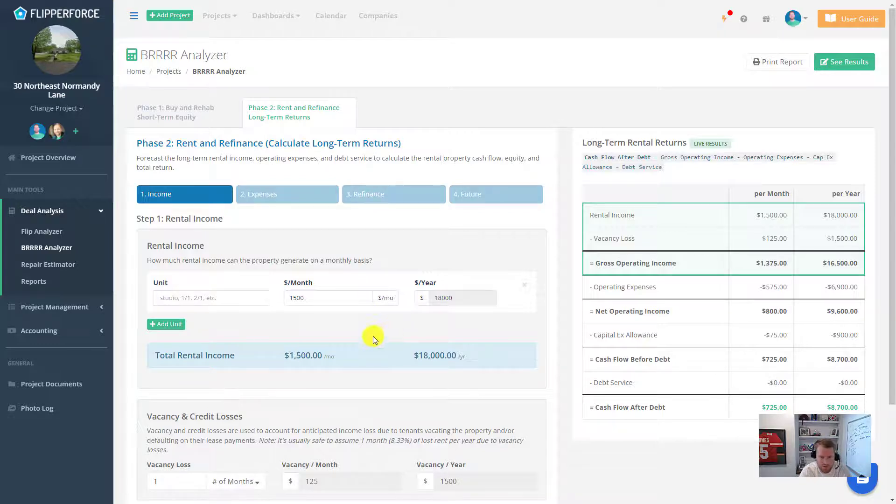
scroll(401, 312, "down", 2)
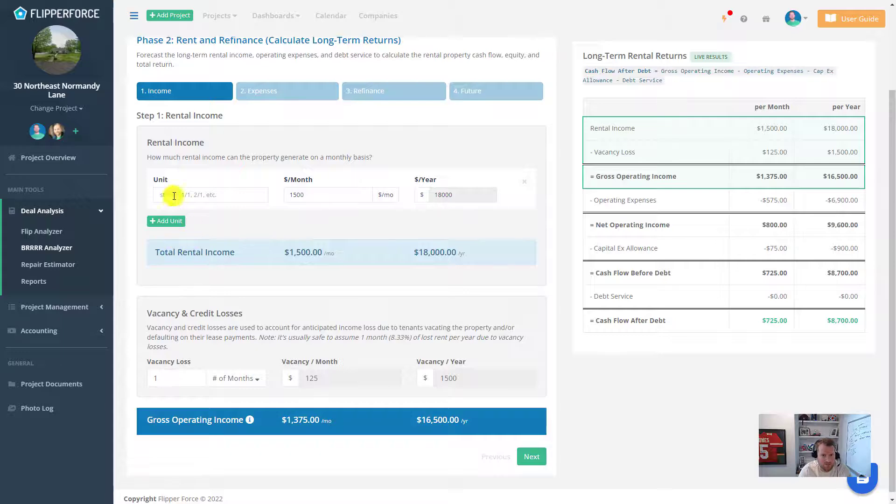
scroll(323, 133, "up", 2)
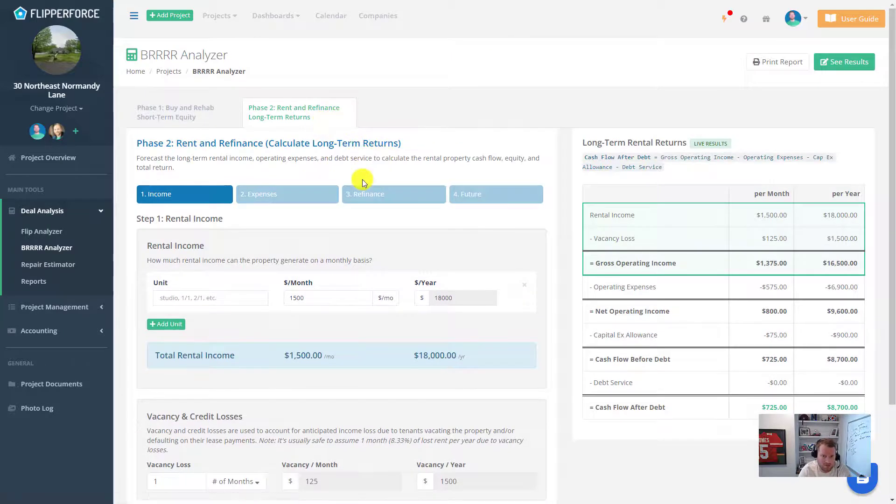
scroll(430, 215, "down", 1)
scroll(430, 215, "down", 2)
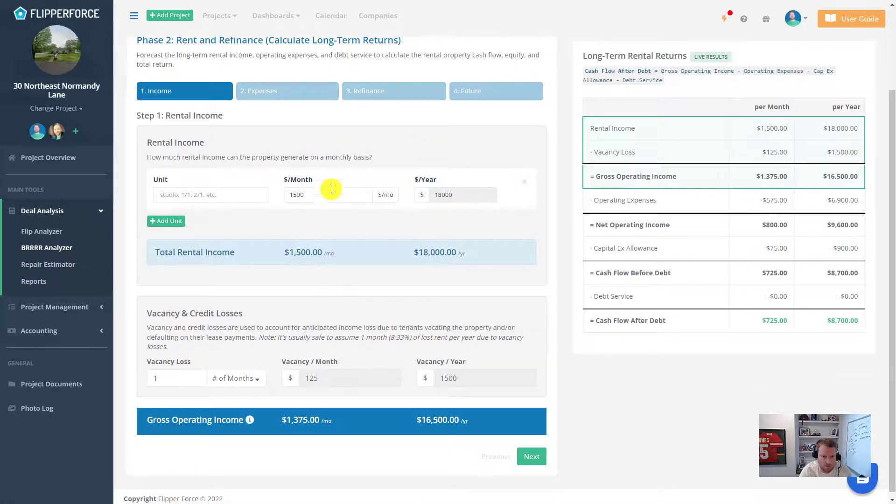
scroll(363, 242, "down", 1)
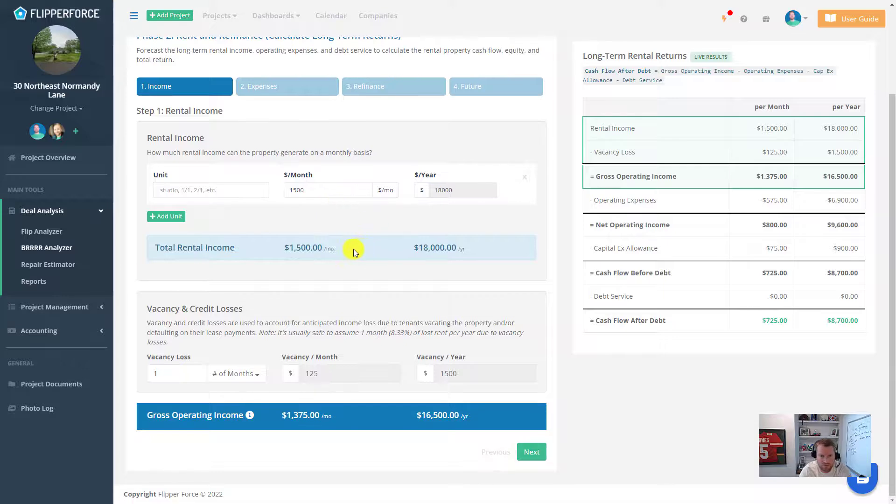
Step: Move through the $575/mo Expenses step to Step 3 Refinance
left_click(533, 450)
scroll(399, 237, "down", 2)
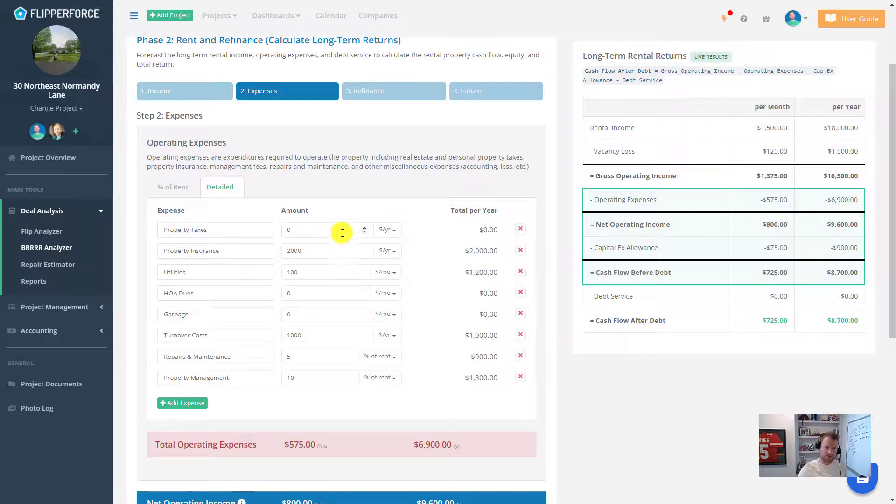
scroll(344, 238, "down", 3)
scroll(346, 240, "down", 3)
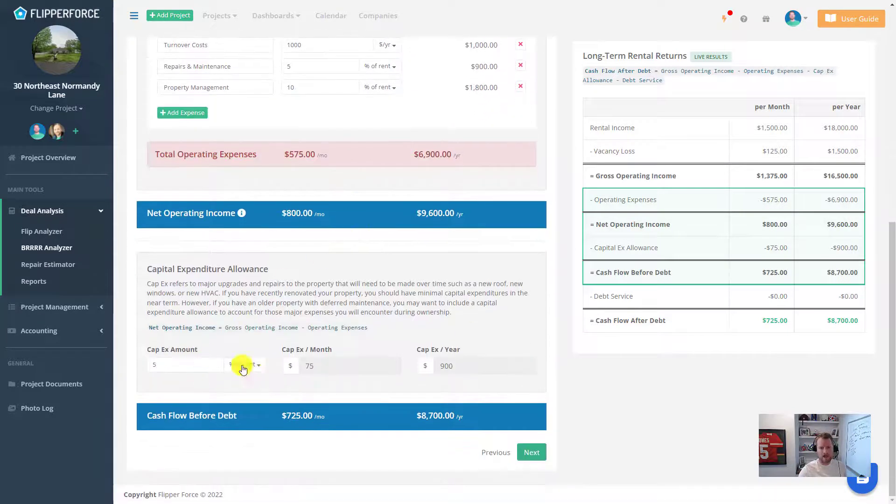
left_click(525, 453)
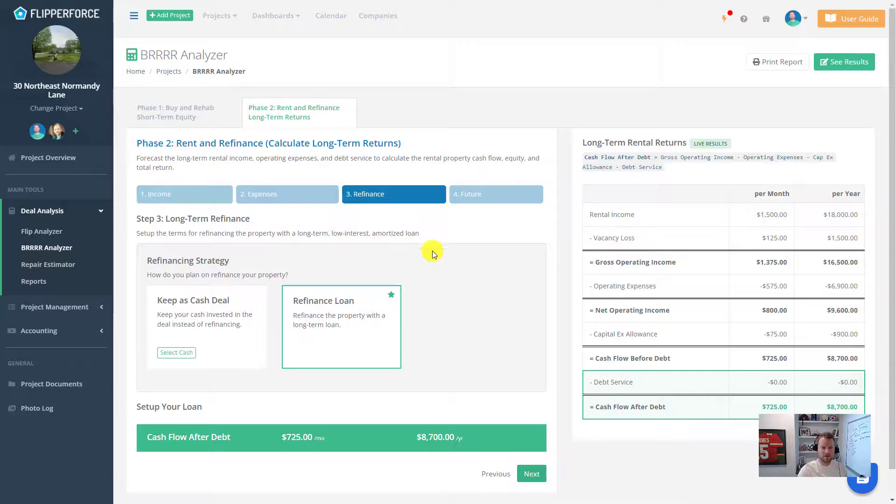
Step: Base the refinance loan amount on ARV (4%, 30 years) and advance to Future Assumptions
scroll(433, 251, "down", 1)
left_click(193, 335)
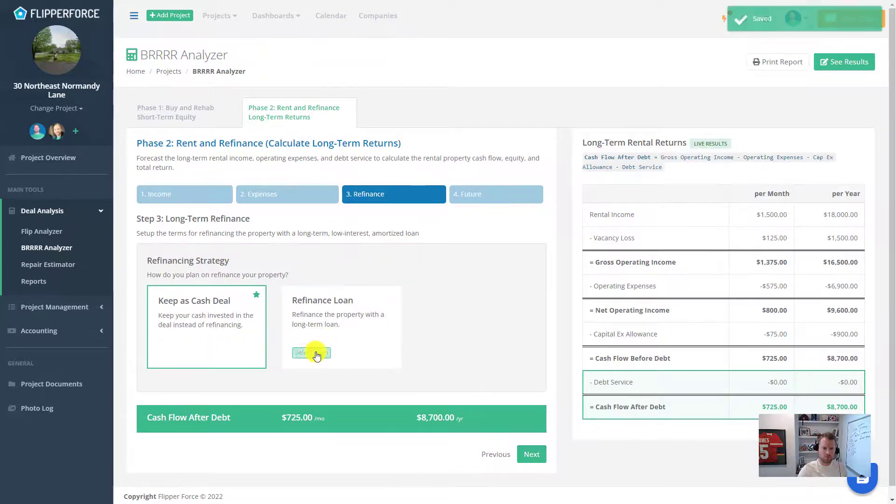
scroll(447, 278, "down", 6)
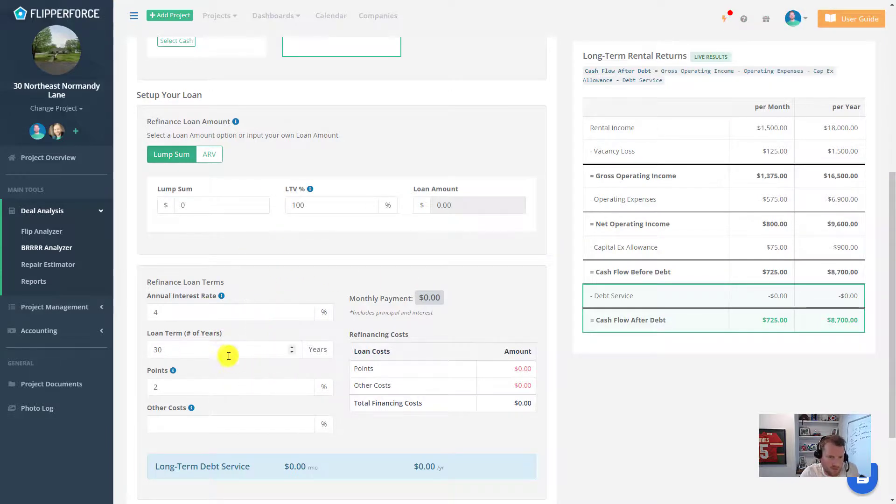
left_click(209, 154)
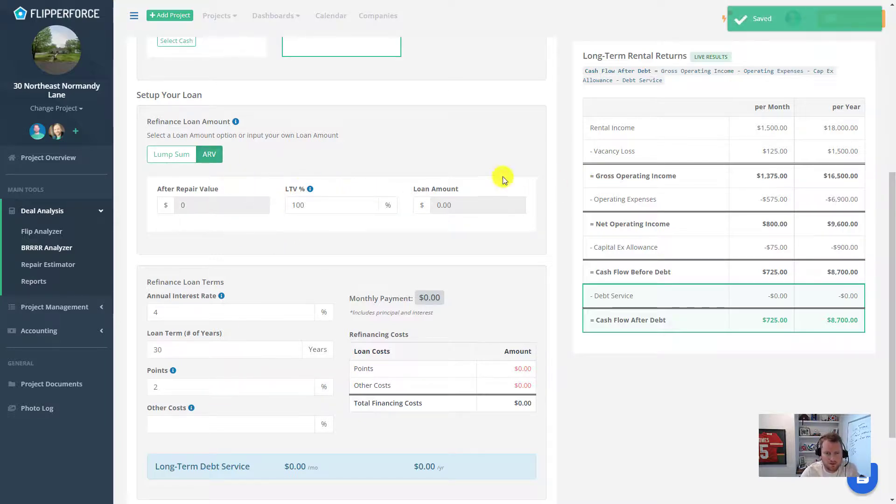
scroll(359, 225, "up", 1)
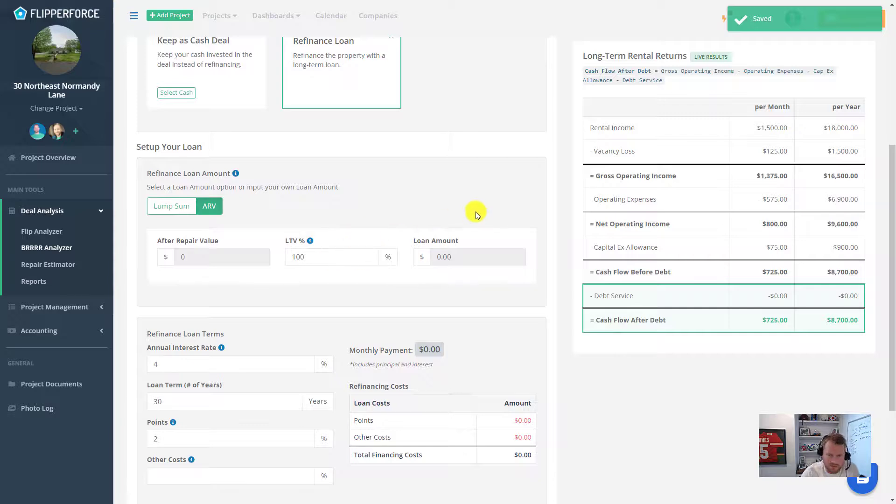
scroll(330, 282, "down", 3)
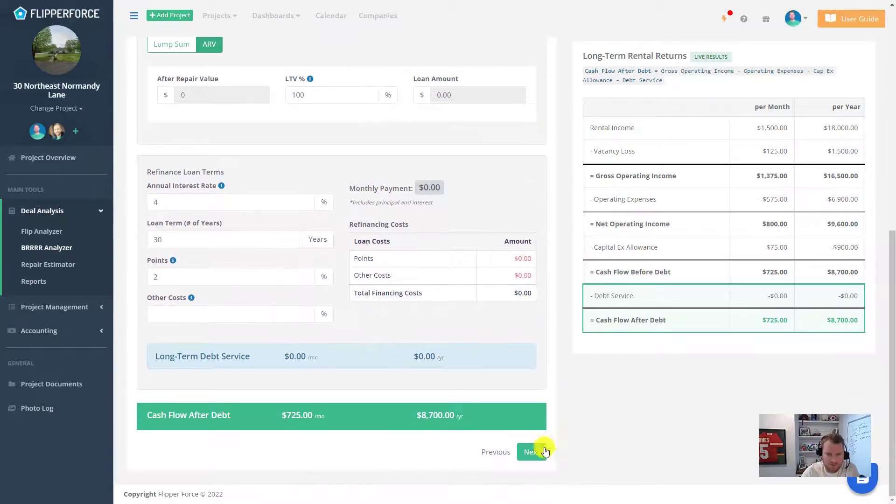
left_click(537, 451)
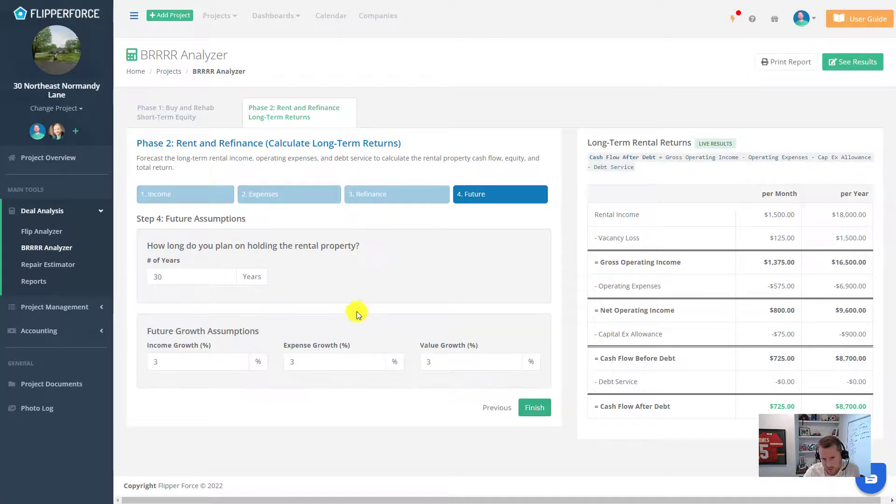
Step: Finish Step 4 and review BRRRR Results: $725/mo cash flow, $1,500 left in deal, $412,907 return
left_click(535, 416)
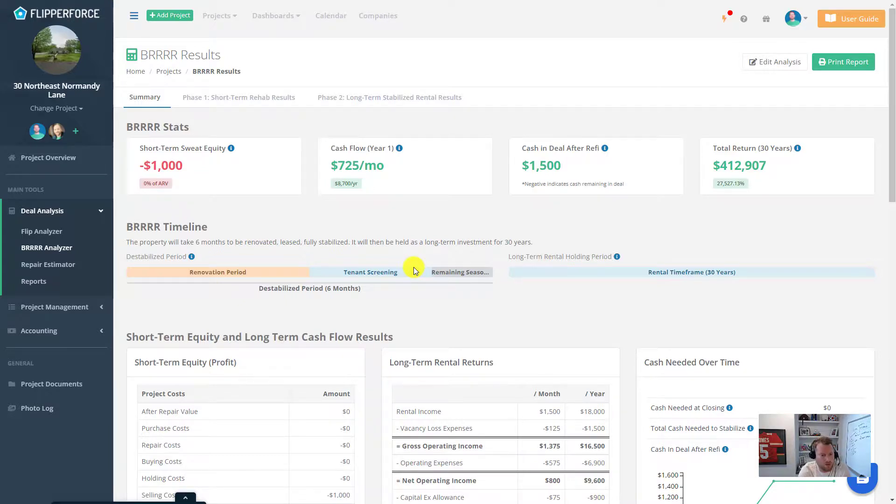
scroll(418, 266, "down", 2)
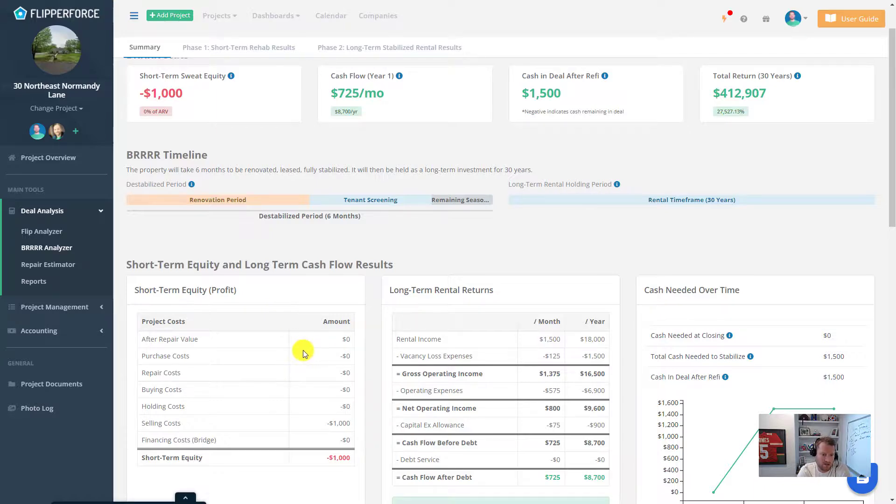
scroll(591, 347, "down", 3)
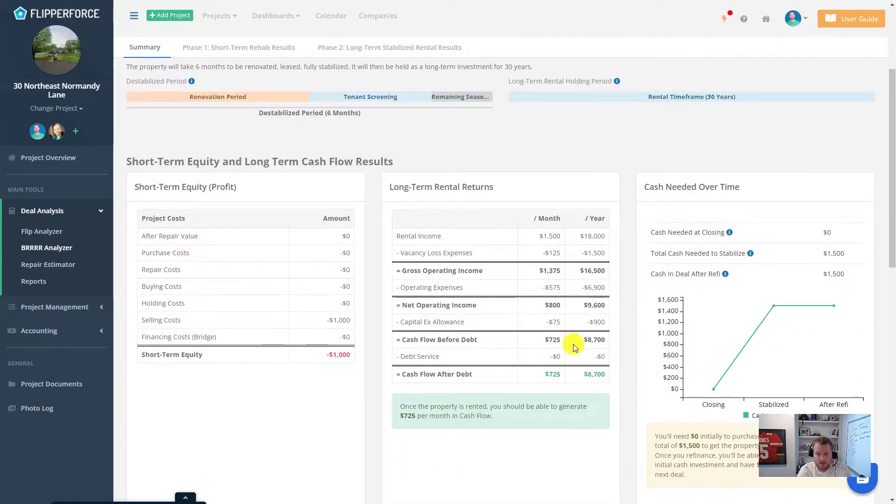
left_click_drag(542, 236, 565, 237)
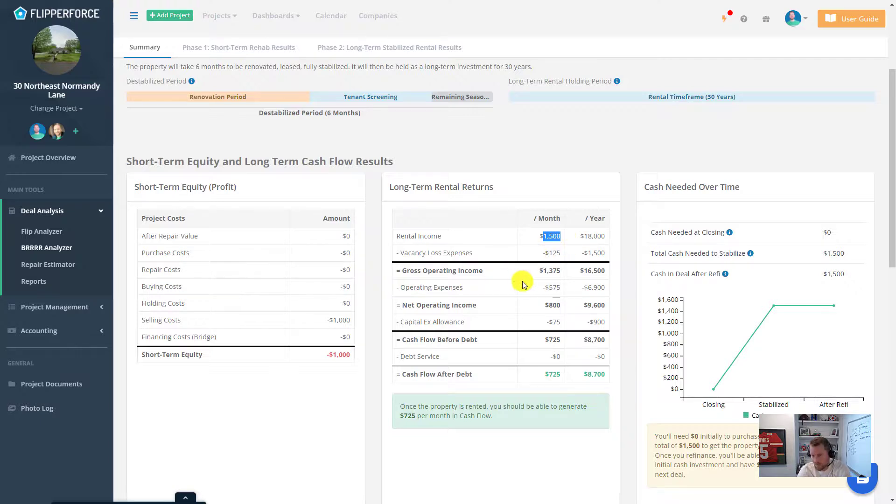
scroll(522, 281, "up", 3)
scroll(495, 272, "up", 2)
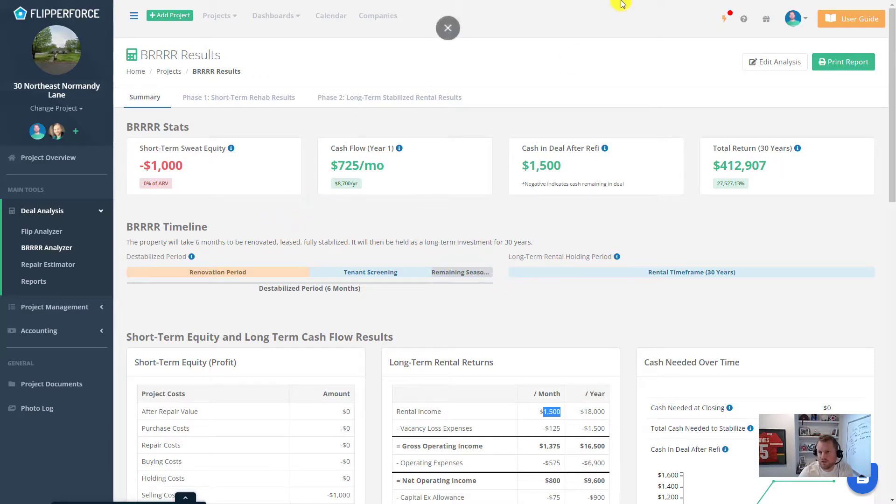
Step: Reopen the BRRRR Analysis Settings template from the avatar menu to check the $35/SF repair default
left_click(793, 19)
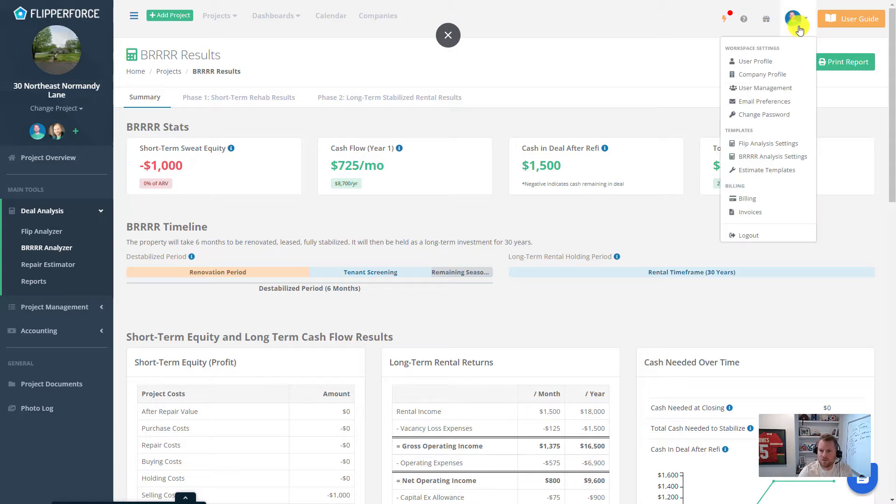
left_click(784, 159)
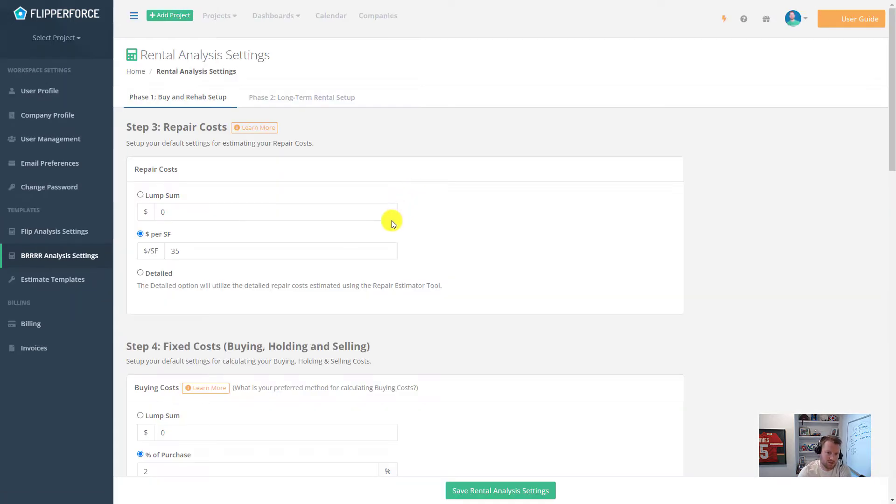
scroll(451, 139, "down", 2)
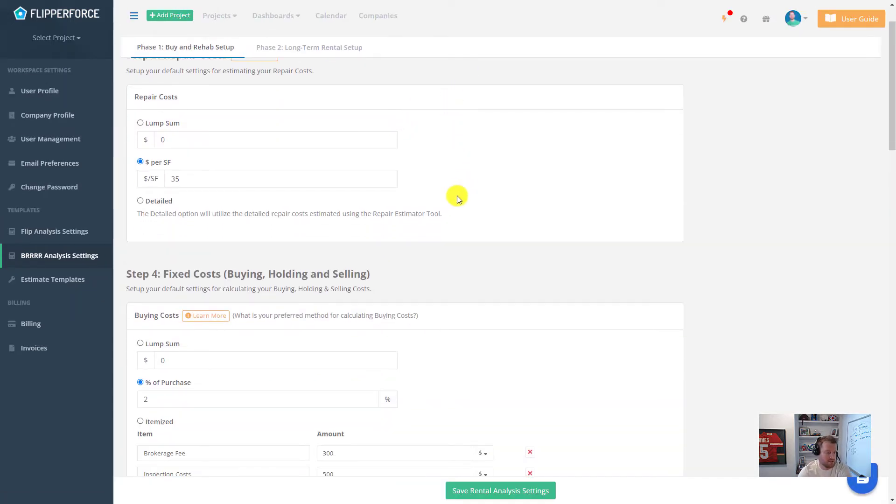